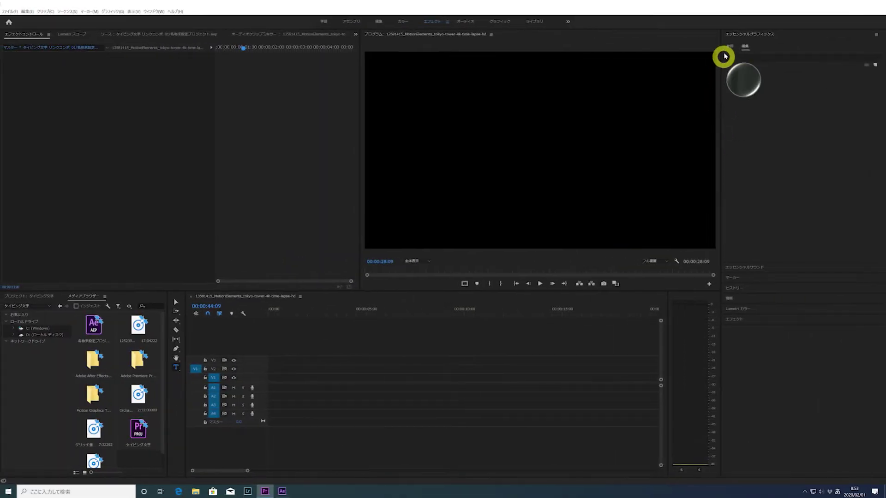
- Place the Center Text 01 title template from Essential Graphics onto the timeline and select it
left_click(738, 35)
left_click(739, 35)
mouse_move(761, 197)
left_mouse_down()
mouse_move(506, 305)
mouse_move(270, 376)
left_mouse_up()
left_click(540, 283)
left_click(539, 283)
- Edit the title text in the monitor, entering Japanese text via conversion
left_click(530, 150)
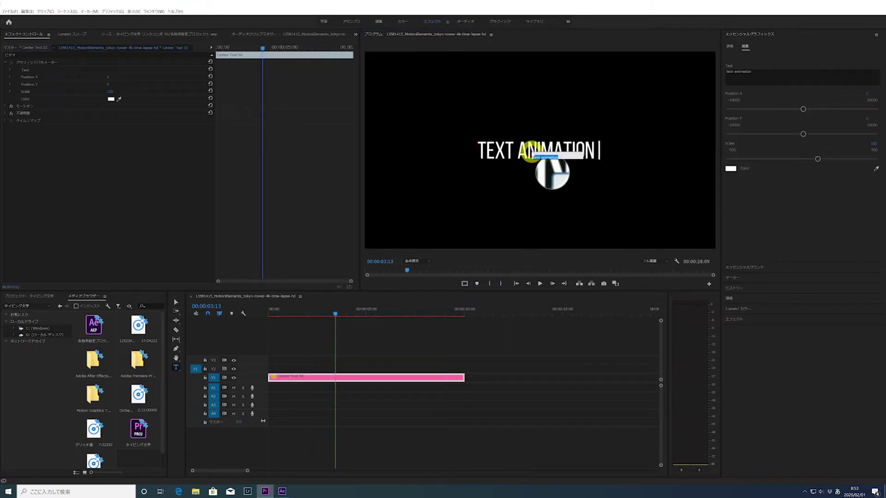
type("a")
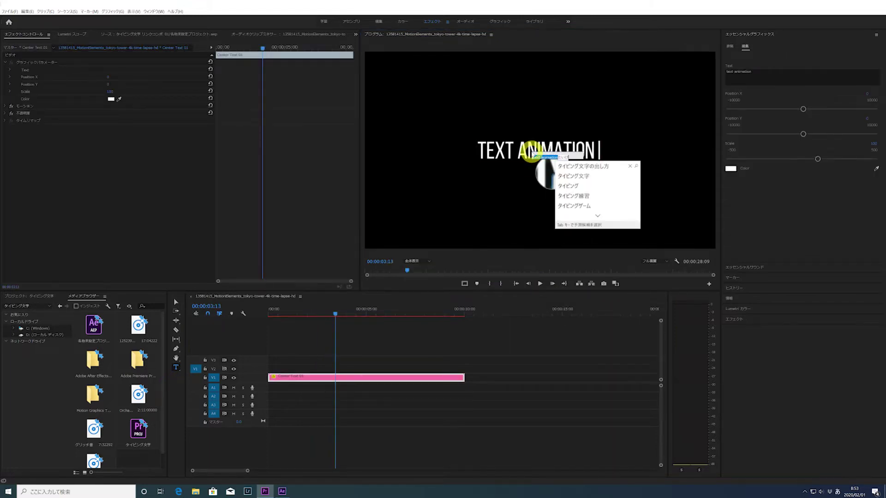
left_click(570, 167)
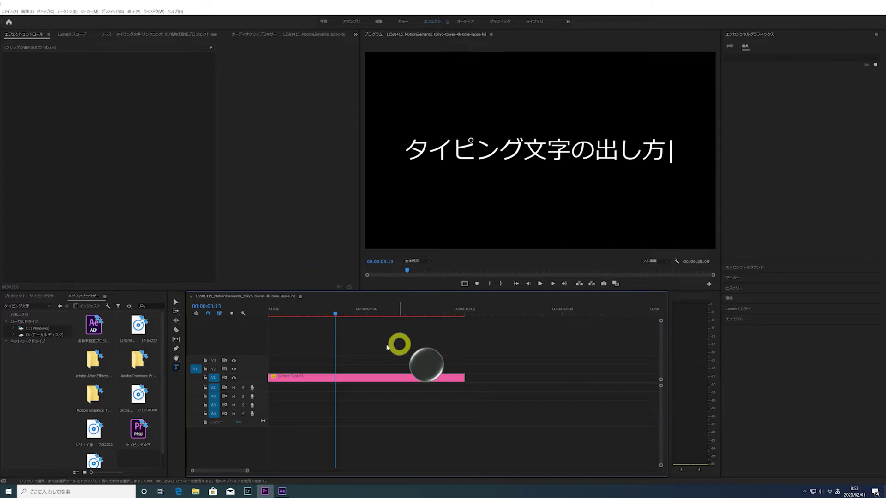
- Finish the title text タイピング文字の出し方 and play it back from the start
left_click(336, 313)
key("Home")
left_click(540, 283)
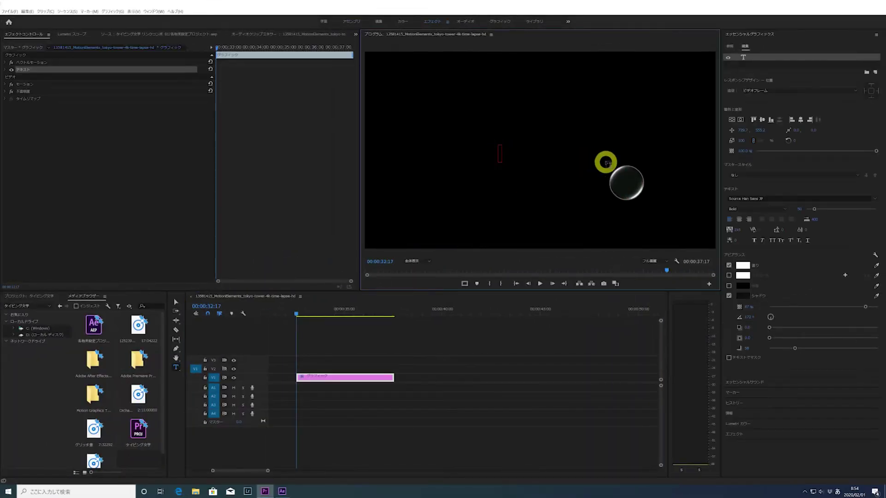
type("たい")
key("Tab")
key("Return")
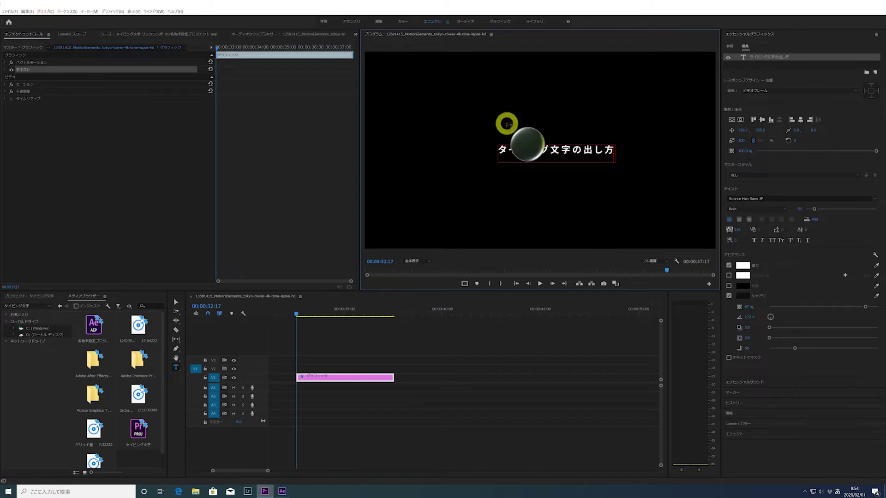
- Replace the title clip with an After Effects Composition and switch to After Effects
right_click(355, 377)
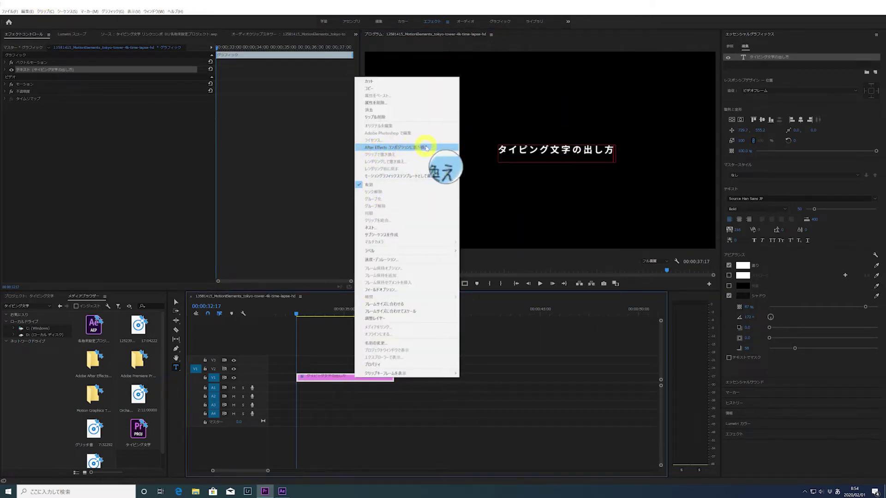
left_click(426, 147)
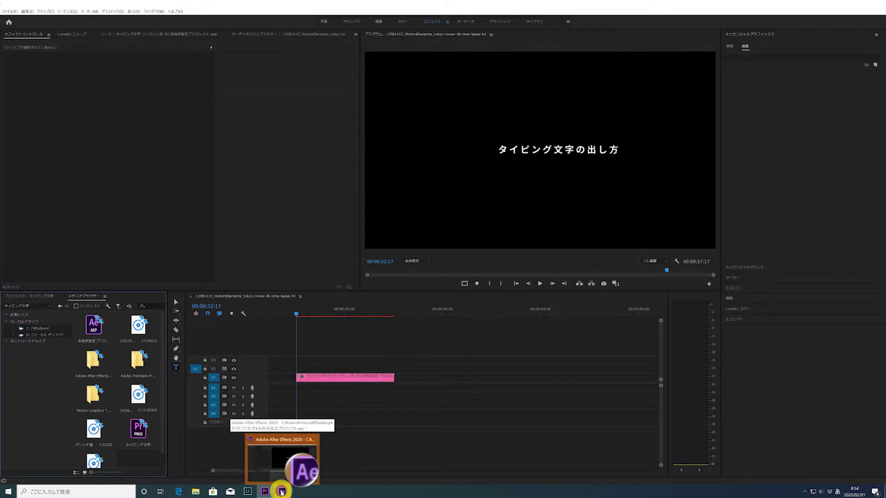
left_click(282, 492)
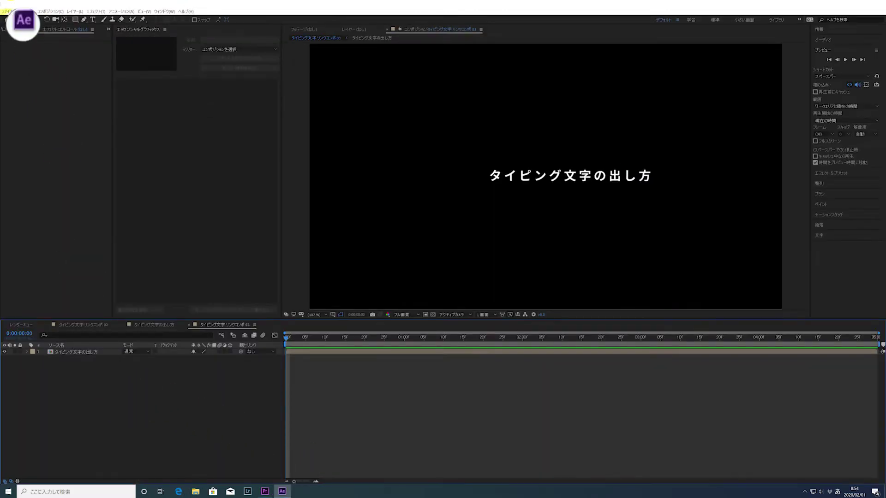
- Open the title precomp and apply a Text > Animate In typing preset to the text layer
left_click(55, 354)
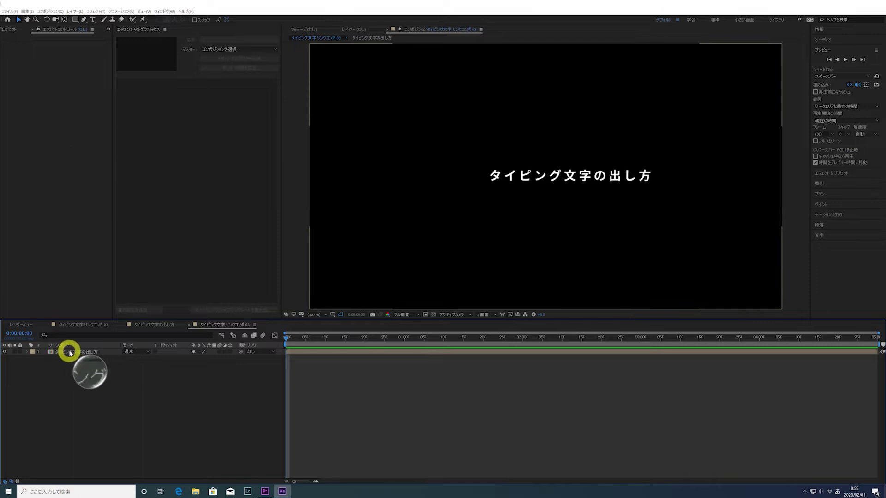
double_click(97, 353)
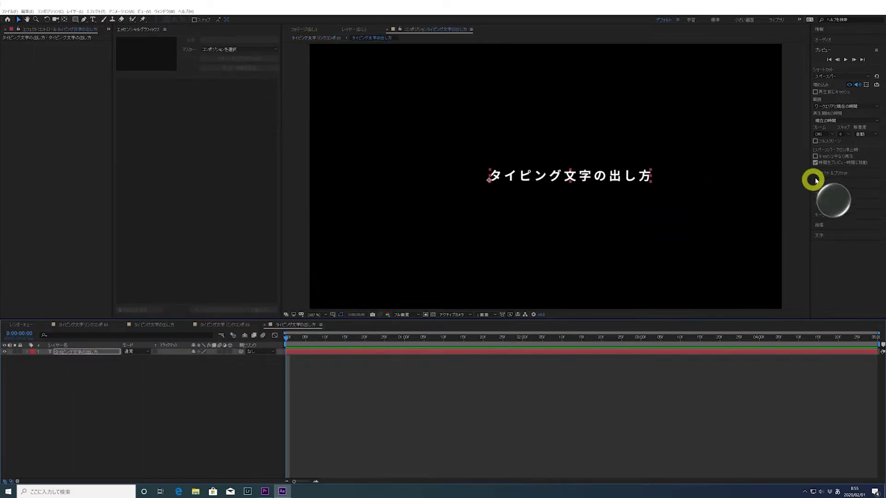
left_click(847, 176)
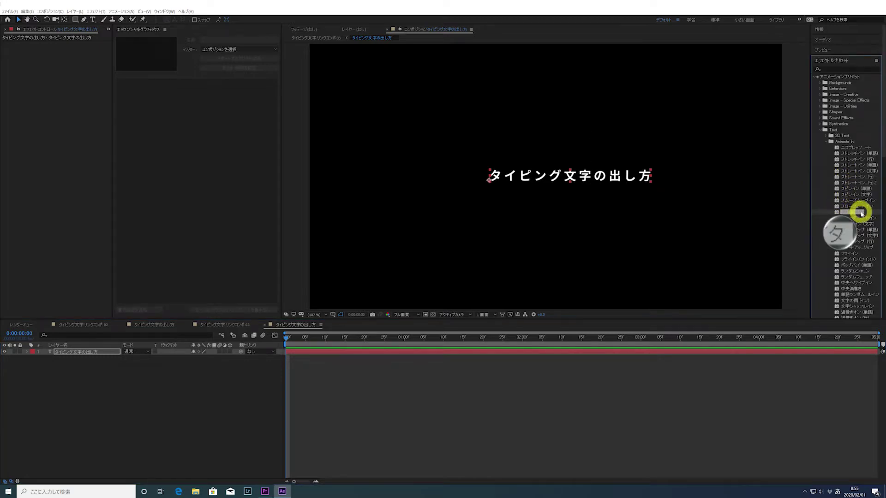
left_click_drag(861, 213, 587, 167)
- Preview the letter-by-letter typing animation
left_click(826, 50)
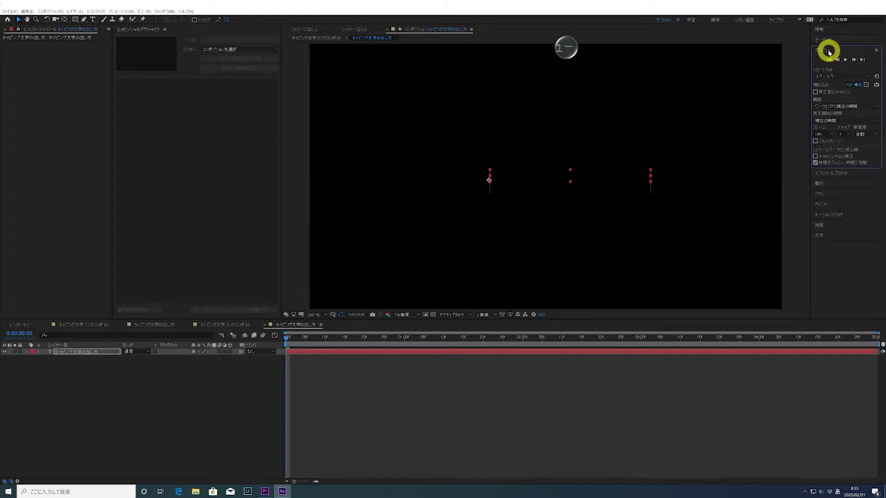
left_click(845, 60)
left_click(845, 60)
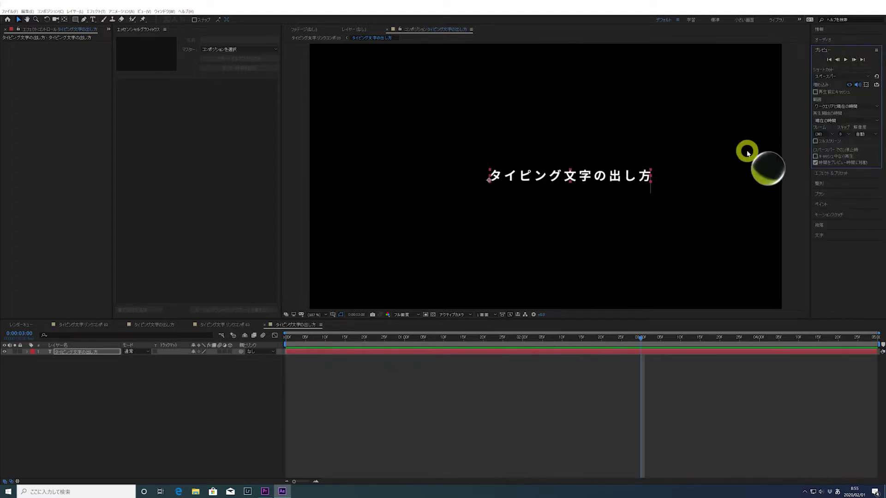
- Back in Premiere Pro, play the updated title and commit a new タイピング文字の出し方 text graphic
left_click(265, 493)
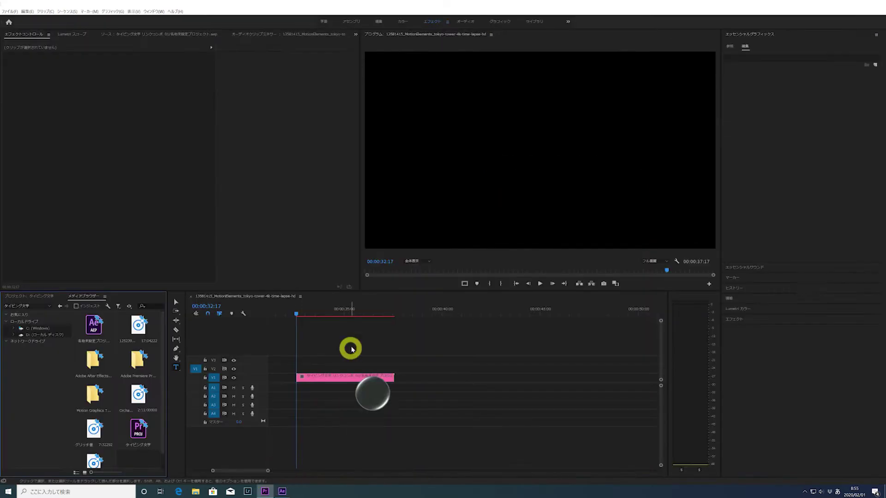
left_click(539, 283)
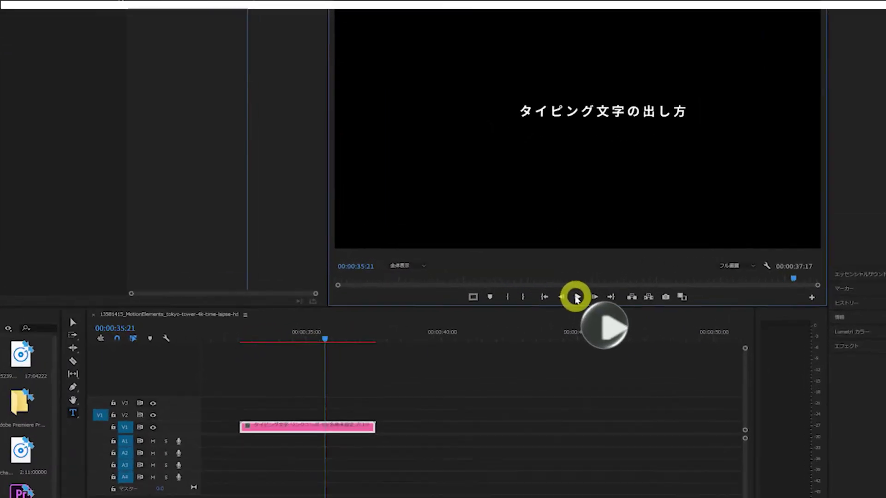
key("Return")
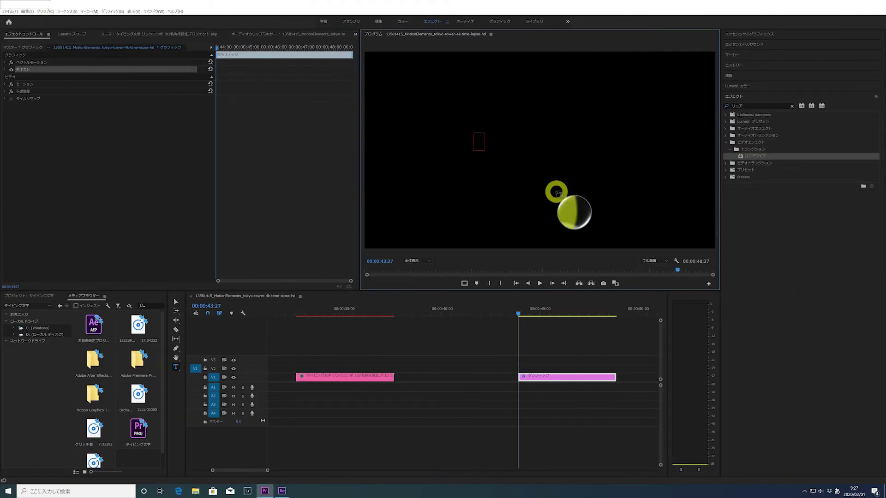
- Apply Linear Wipe to the graphic clip with a wipe angle of -90°
left_click_drag(745, 156, 561, 377)
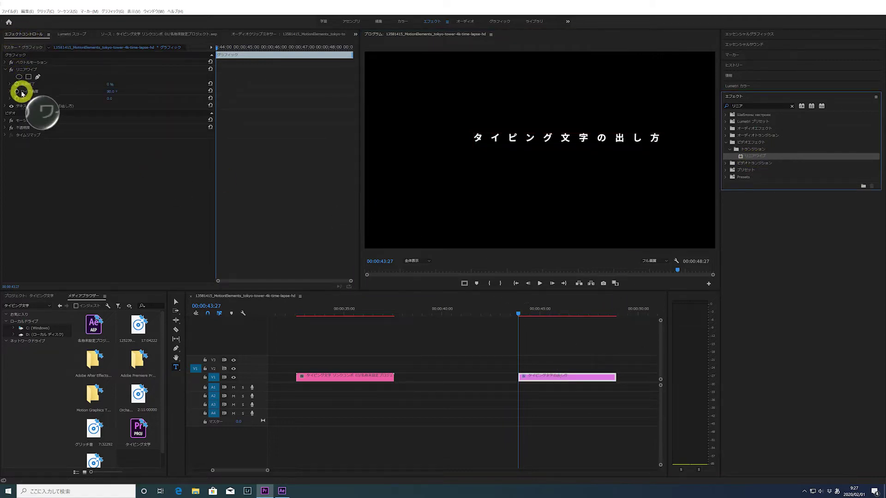
left_click(114, 91)
key("Return")
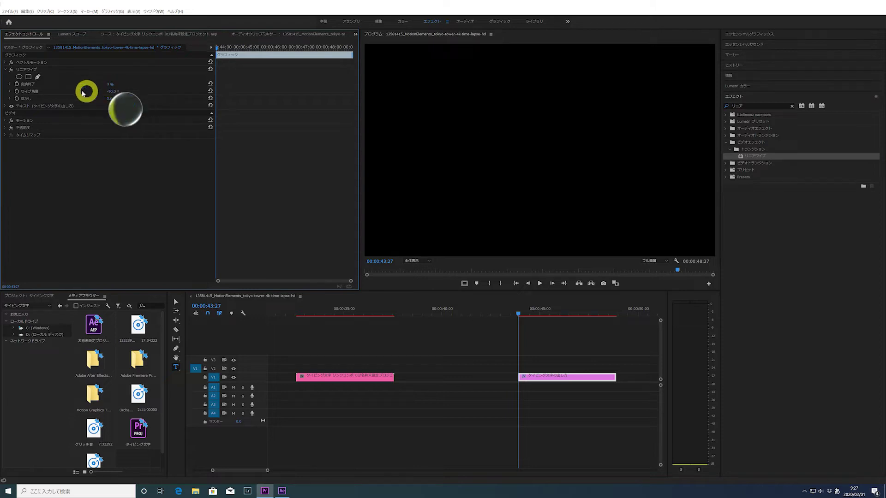
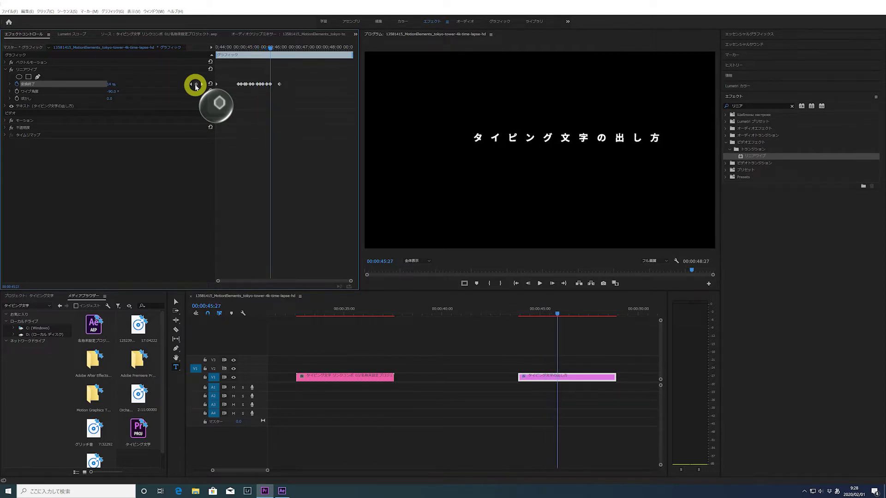
- Set all Linear Wipe Transition Completion keyframes to Hold (停止) and preview the stepped reveal from the start
left_click(280, 85)
left_click_drag(283, 87, 237, 84)
right_click(244, 84)
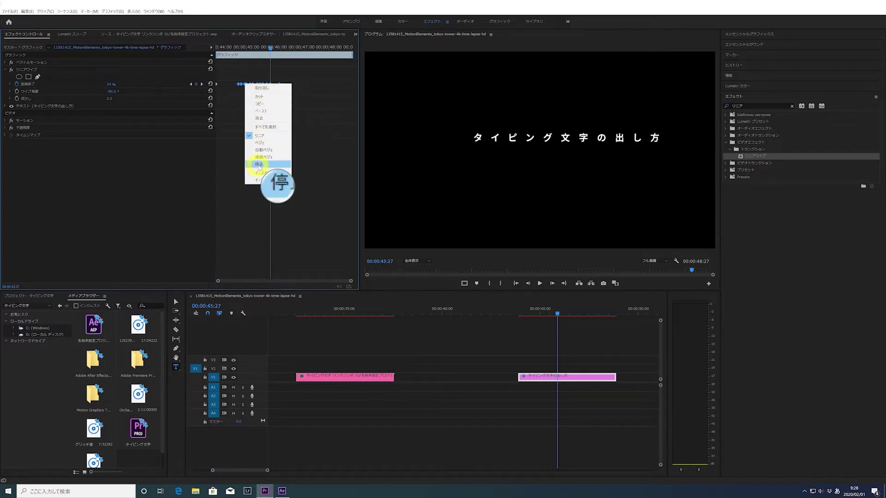
left_click(263, 173)
left_click(236, 46)
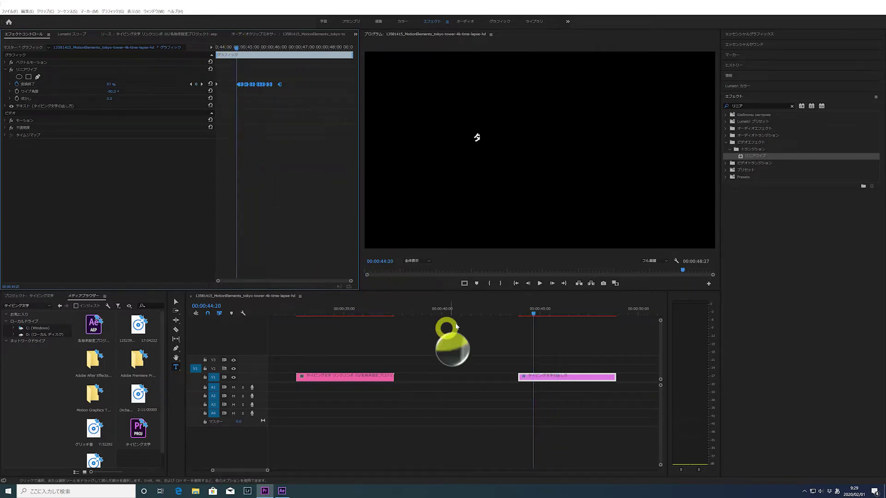
left_click(535, 283)
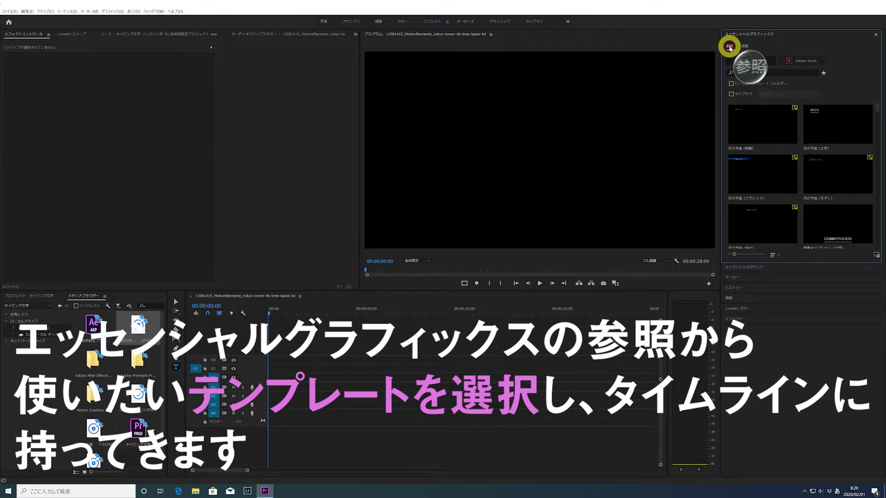
- Drag the Center Text 01 template from Essential Graphics onto V1 and preview its TEXT ANIMATION title
scroll(777, 165, "down", 2)
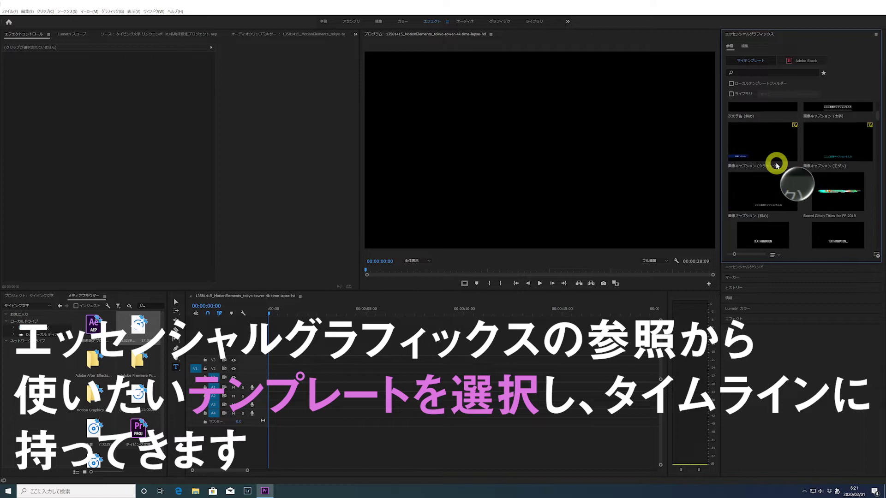
scroll(777, 165, "down", 2)
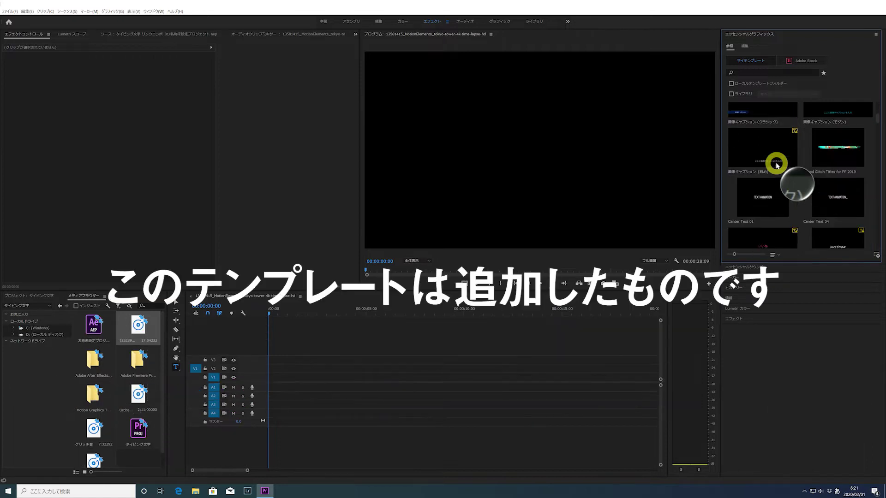
left_click(777, 192)
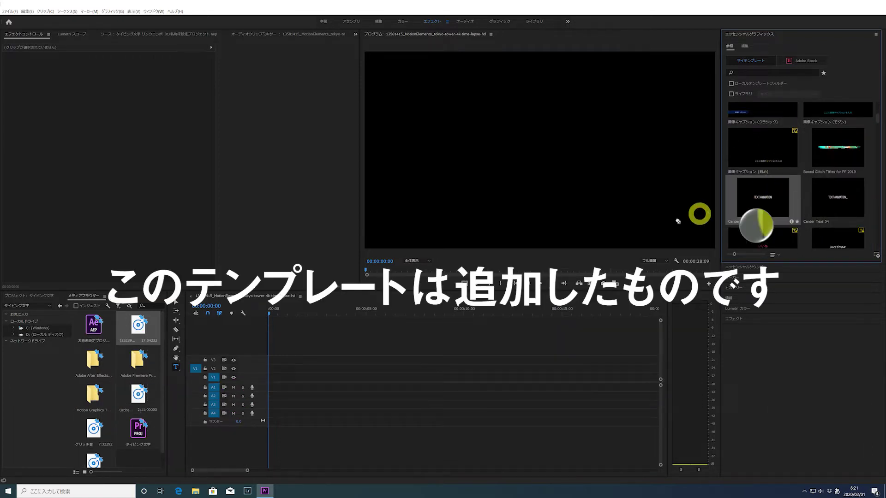
left_click_drag(777, 193, 268, 377)
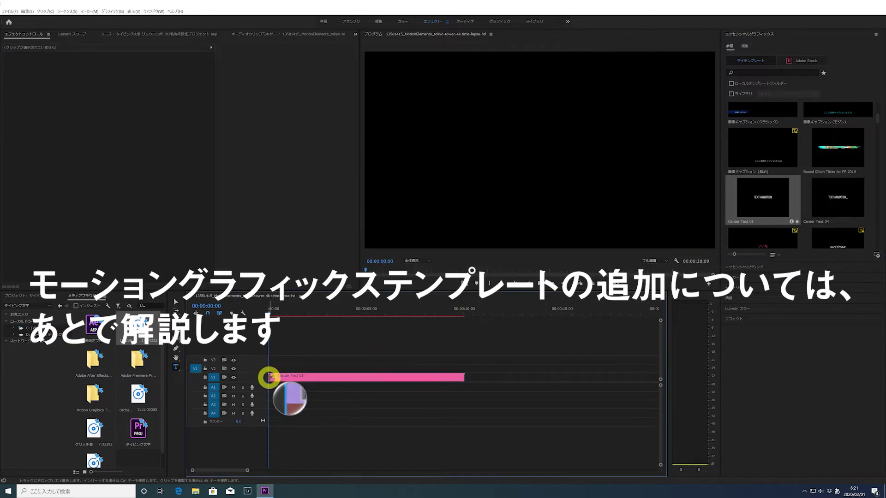
left_click(315, 380)
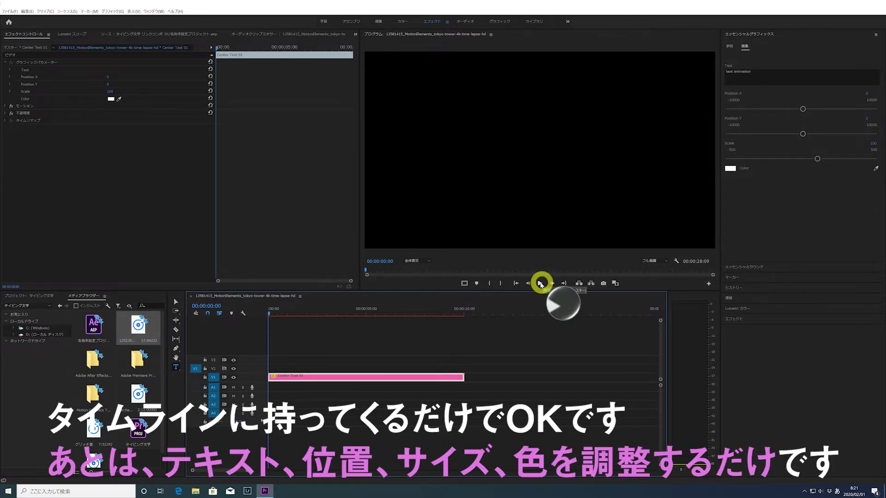
left_click(540, 284)
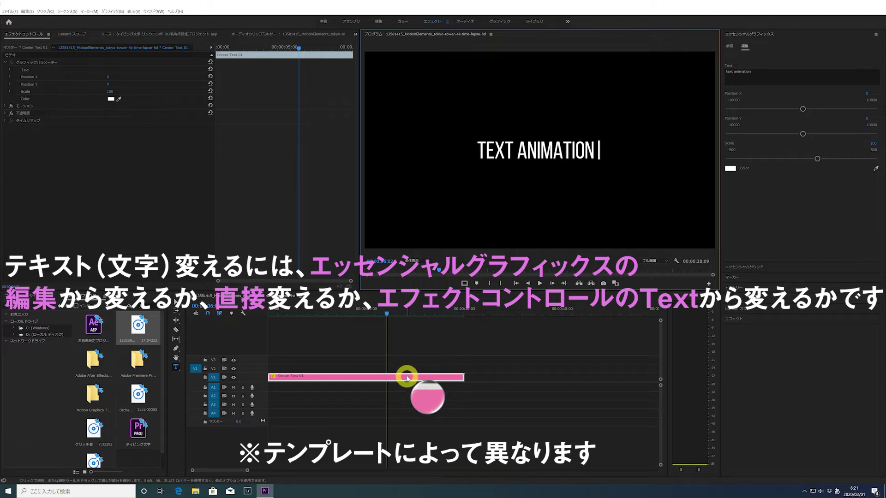
- Change the Center Text 01 Text field to タイピング文字の出し方, then rewind the playhead to the clip start
double_click(408, 379)
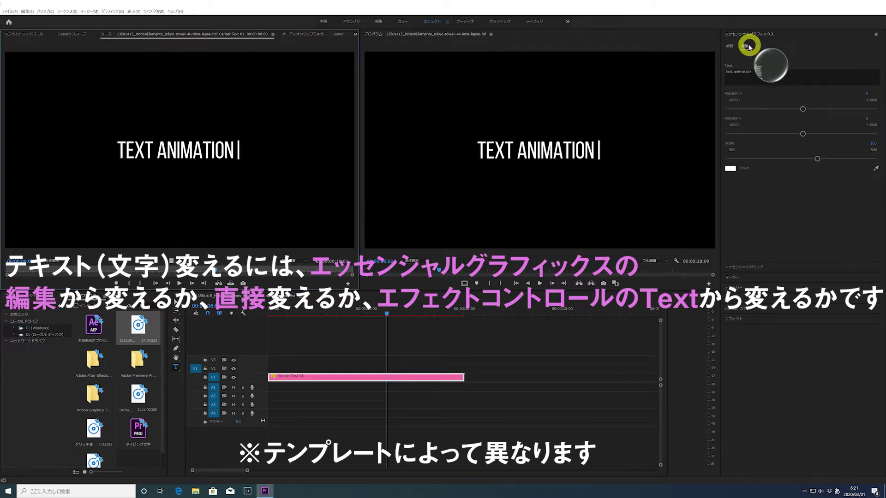
left_click(730, 74)
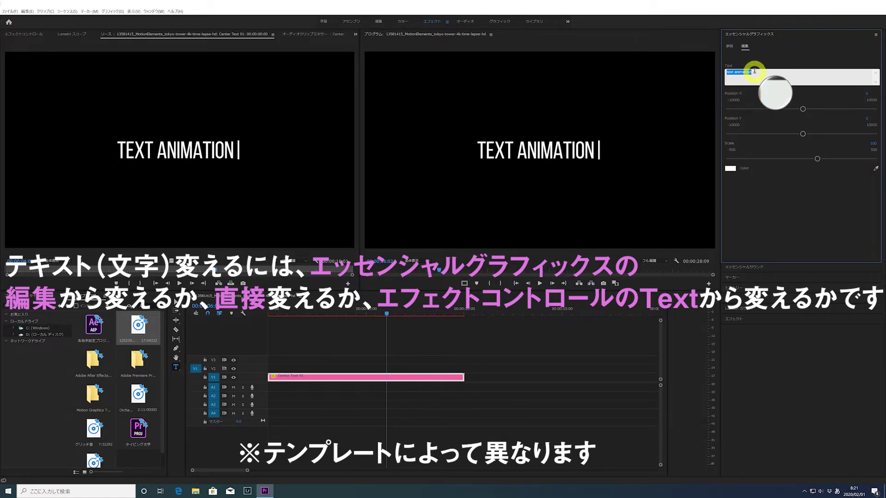
type("た")
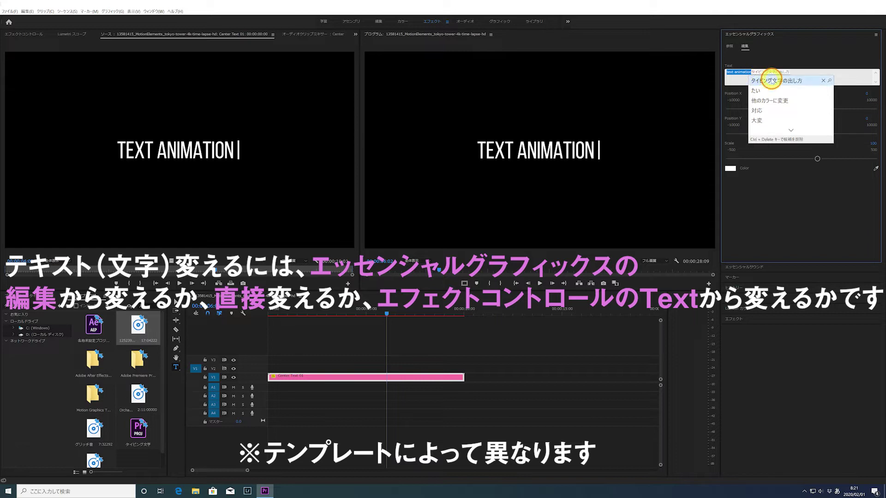
left_click(772, 80)
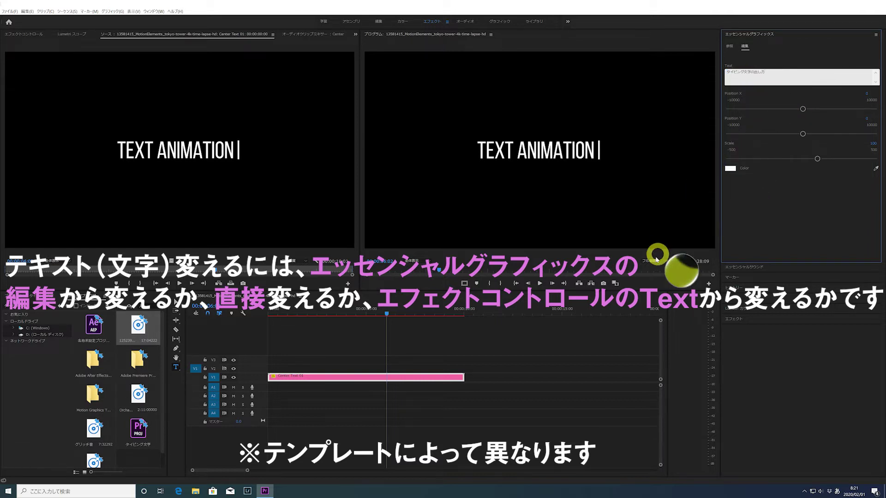
left_click(514, 340)
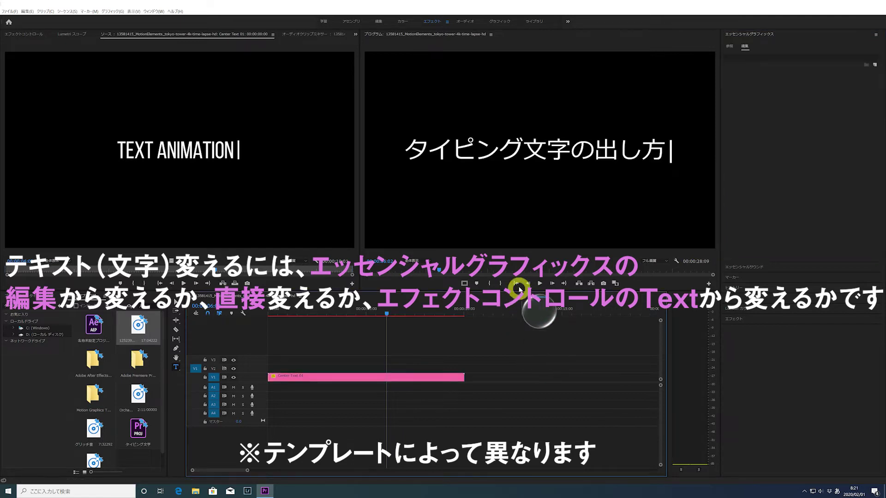
left_click(387, 315)
left_click_drag(387, 315, 266, 322)
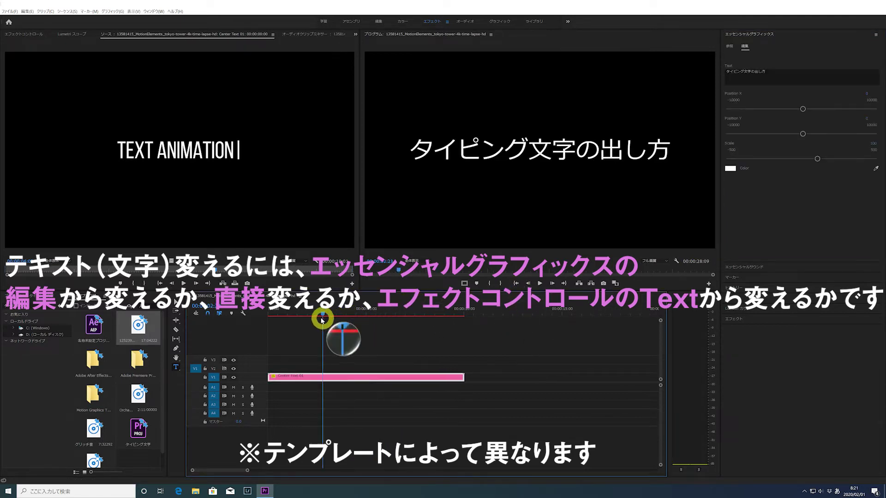
- Retype the title directly in the Program Monitor as 'typing', then scrub back and play it
left_click(534, 285)
left_click(540, 285)
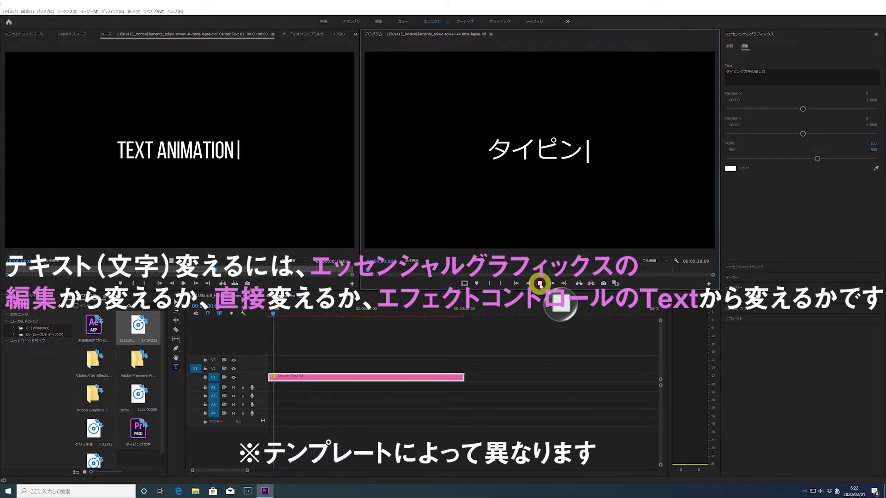
left_click(539, 285)
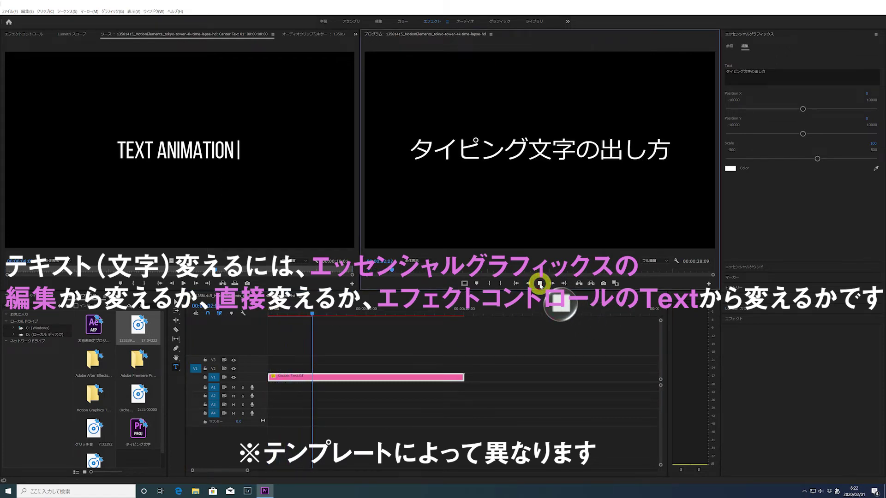
double_click(614, 143)
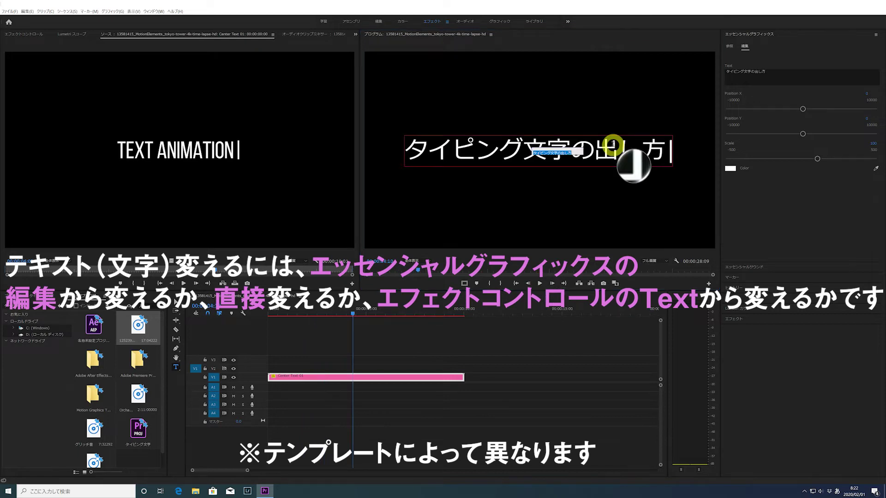
type("ty")
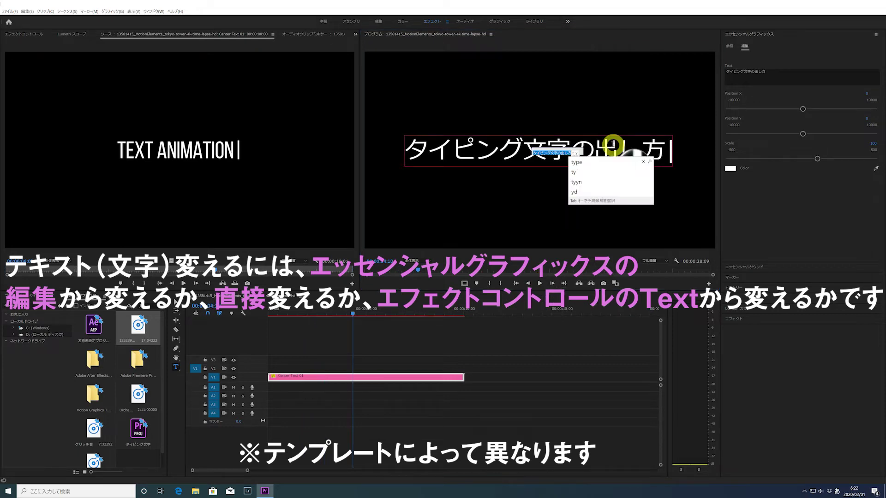
key("Zenkaku_Hankaku")
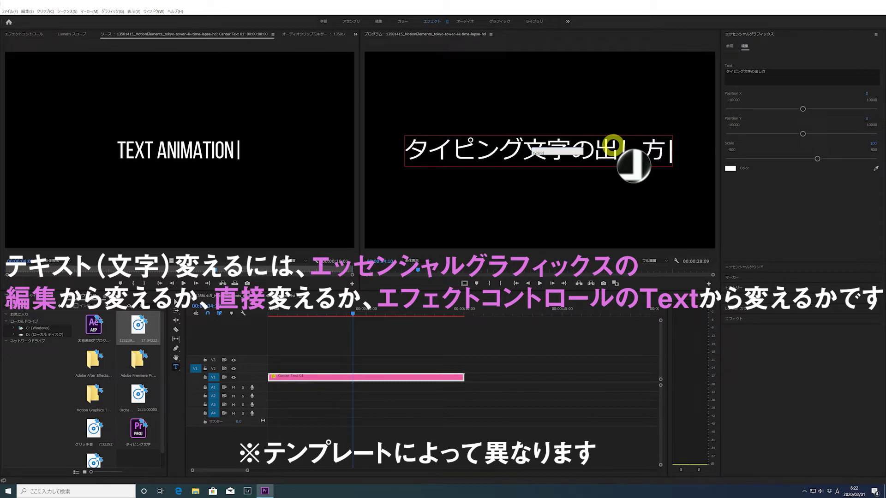
left_click(614, 147)
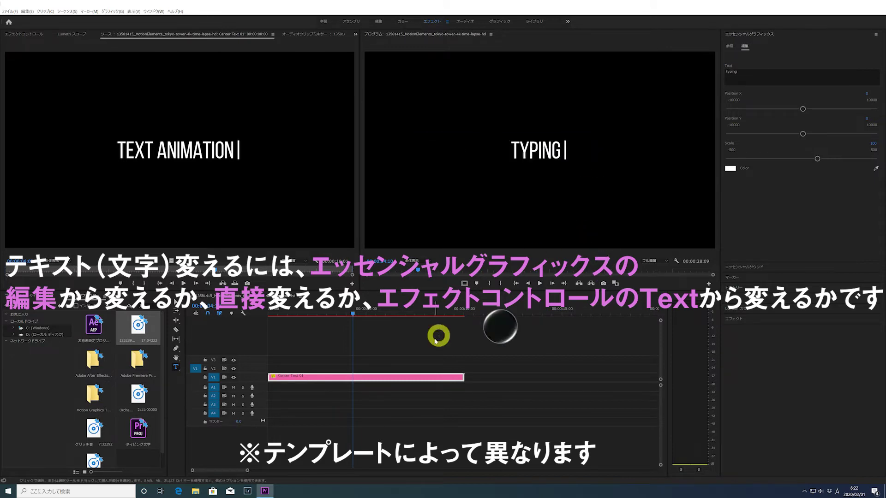
left_click_drag(351, 314, 269, 315)
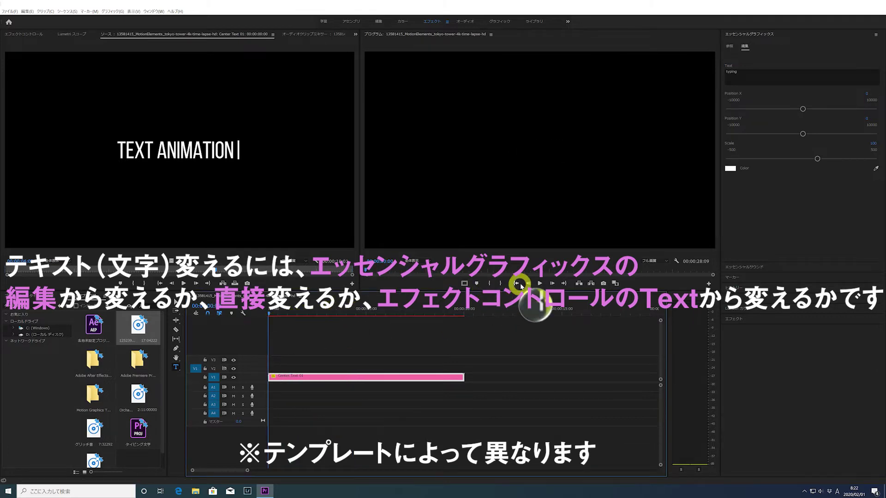
left_click(540, 283)
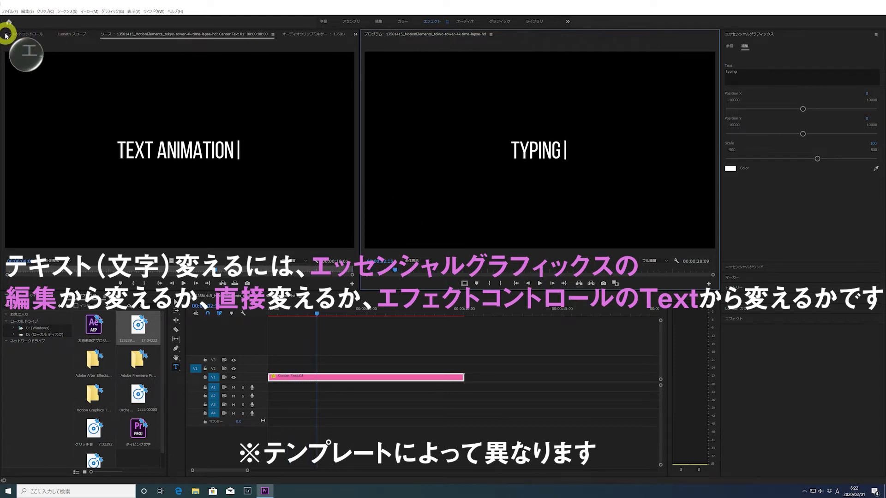
- In Effect Controls, replace the template's Text parameter 'typing' with タイピング文字の出し方
left_click(41, 36)
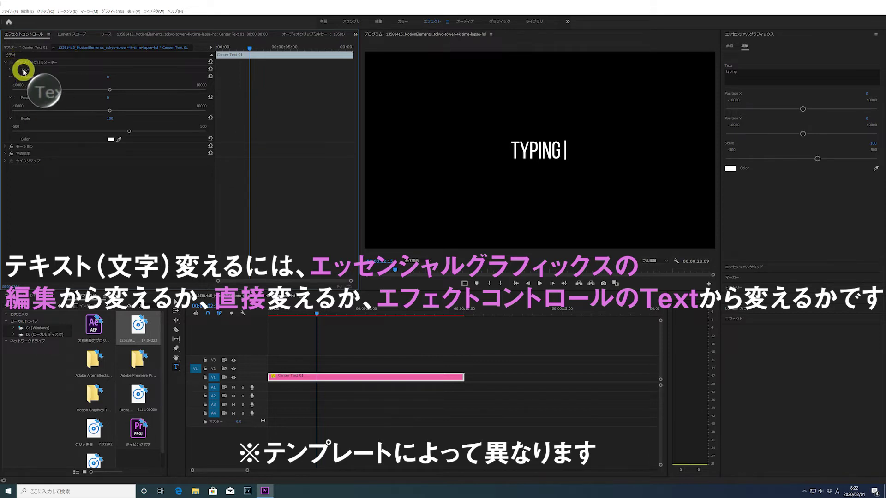
left_click(11, 70)
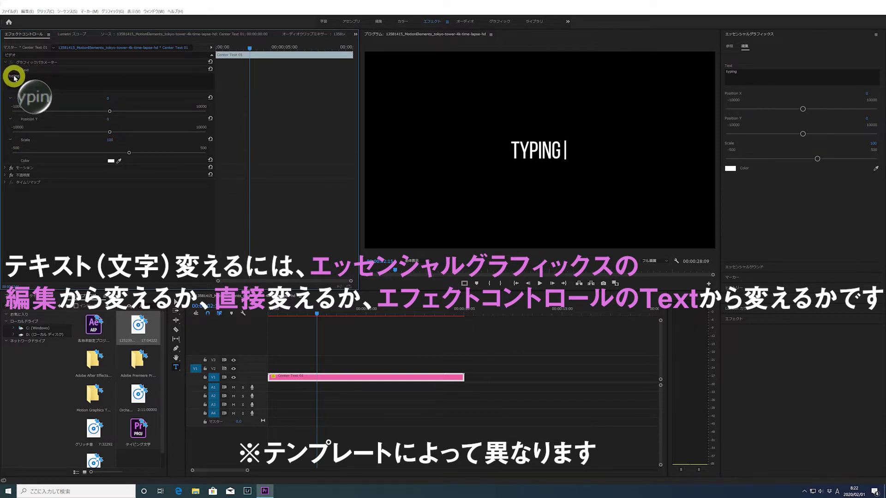
double_click(14, 77)
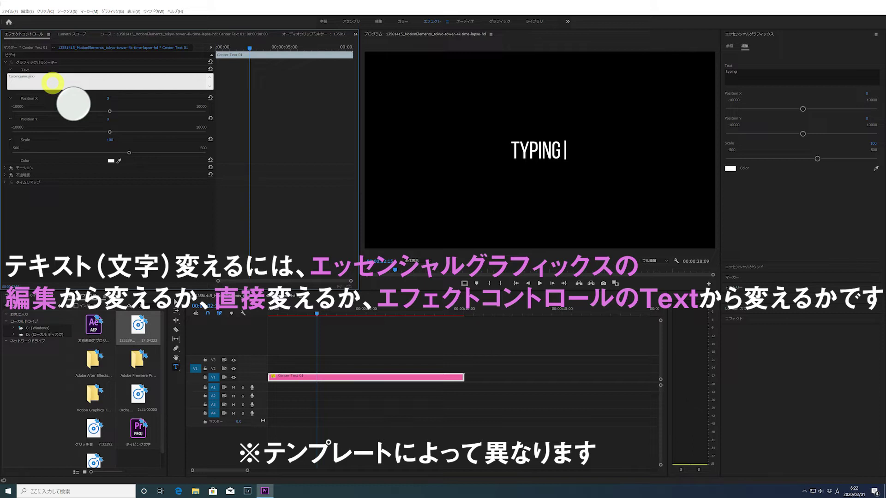
key("Zenkaku_Hankaku")
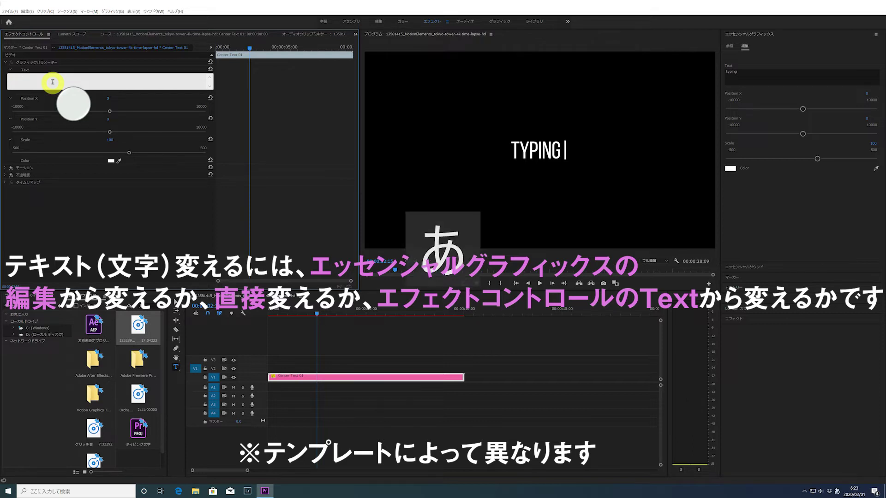
type("t")
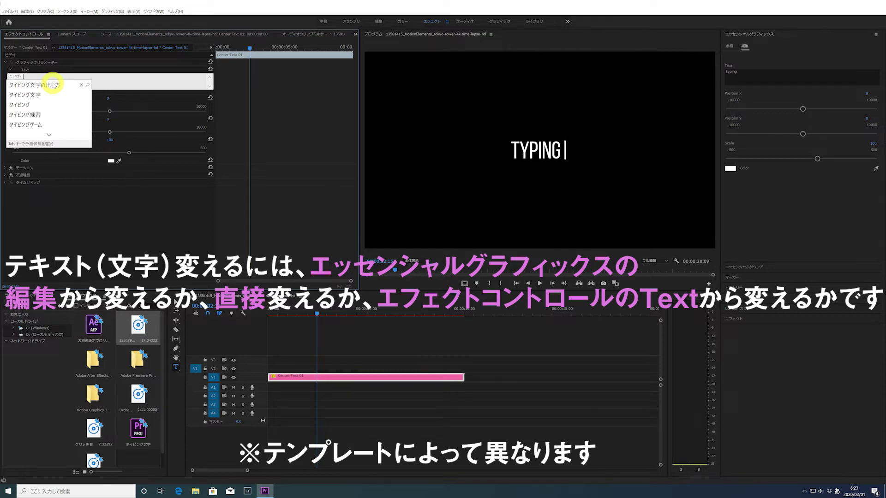
type("oji")
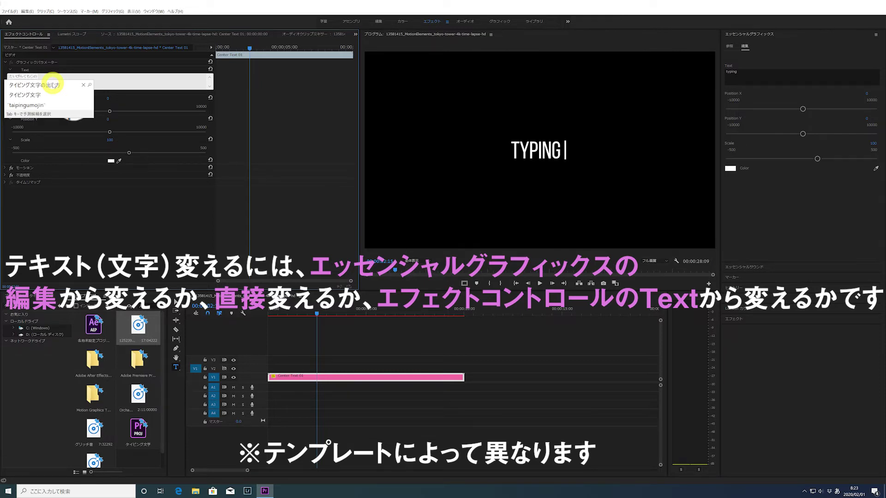
type("odta")
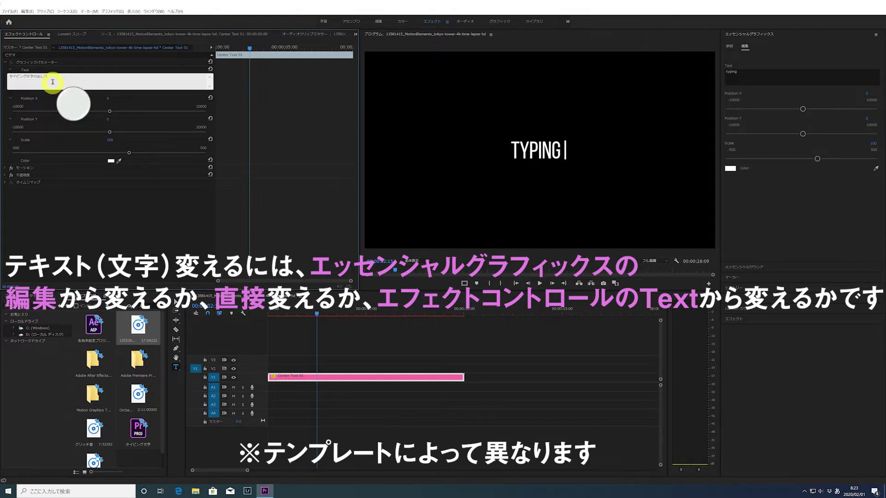
left_click(90, 189)
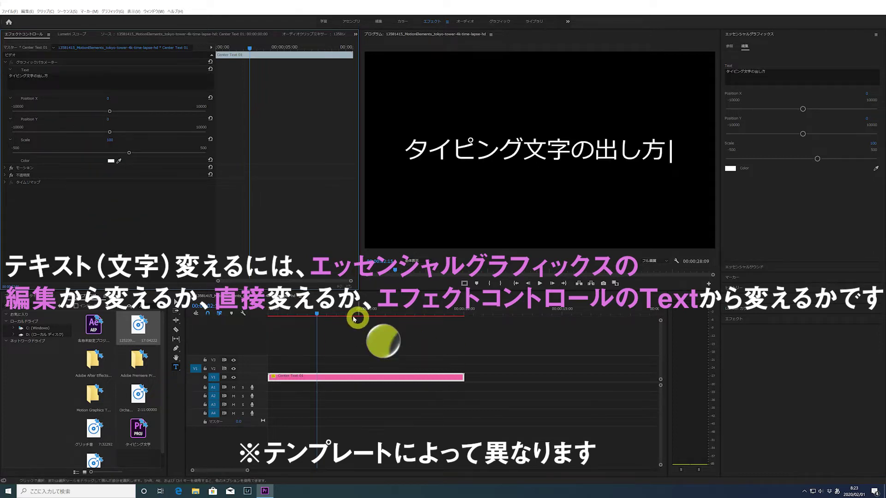
- Rewind to the sequence start and play the Japanese title typing in, then stop
left_click_drag(319, 313, 266, 315)
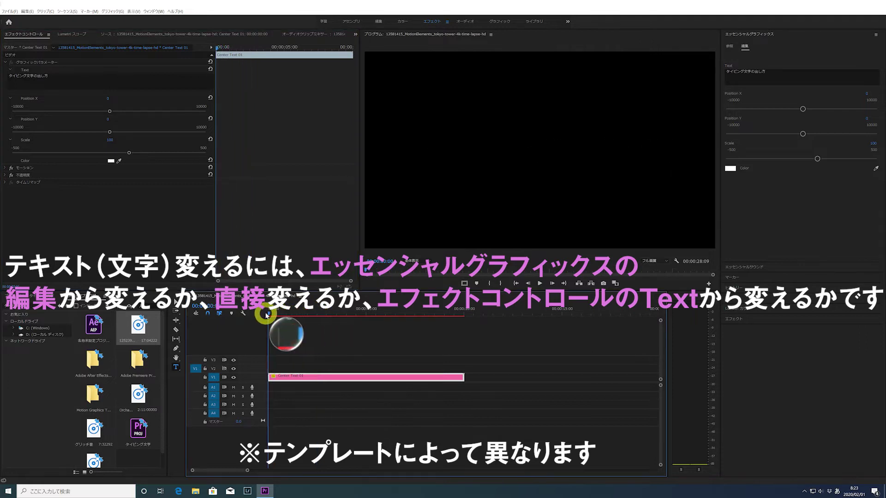
left_click(540, 284)
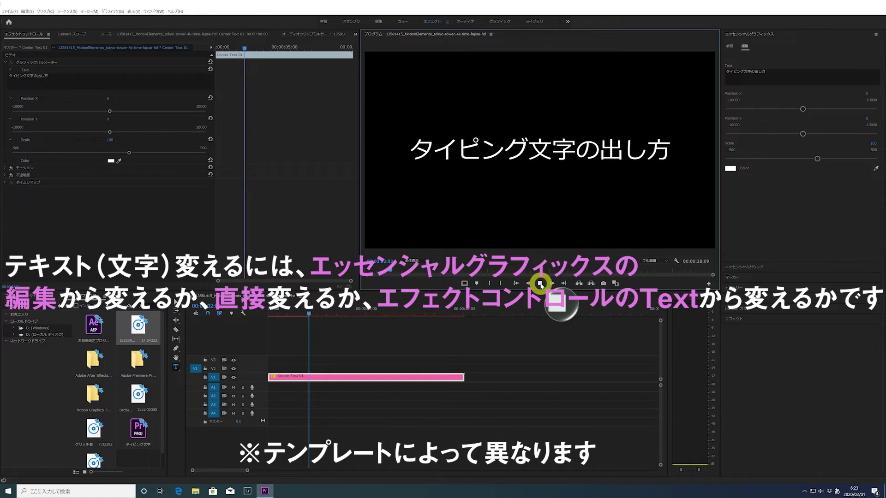
left_click(540, 283)
left_click(655, 157)
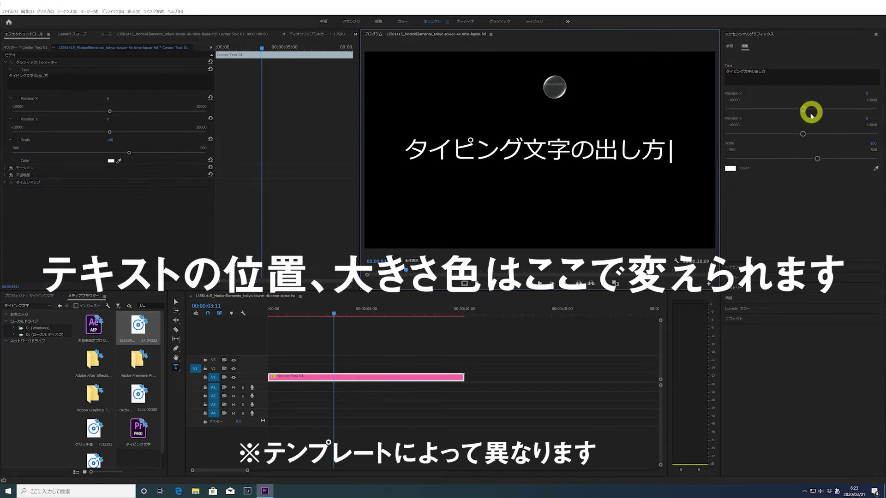
- Lower the title via Position Y, shrink it to Scale 41, and sample pink from the clip as its colour
left_click_drag(803, 109, 802, 134)
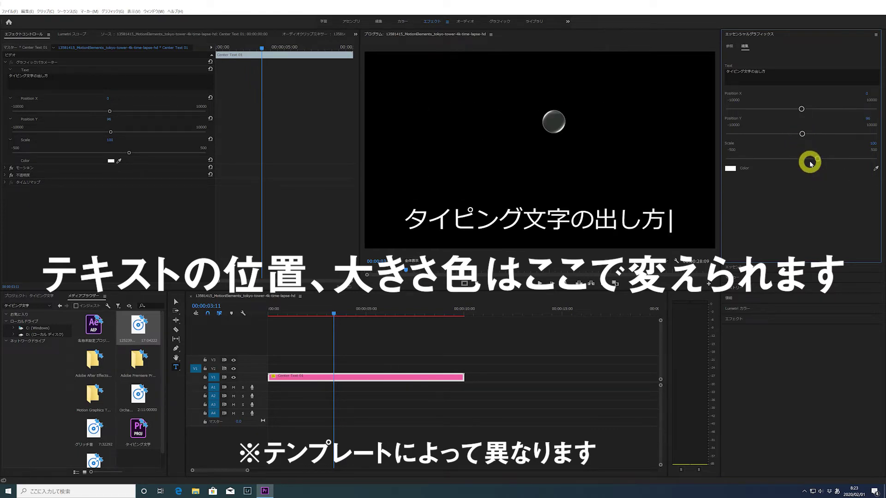
left_click_drag(817, 159, 807, 161)
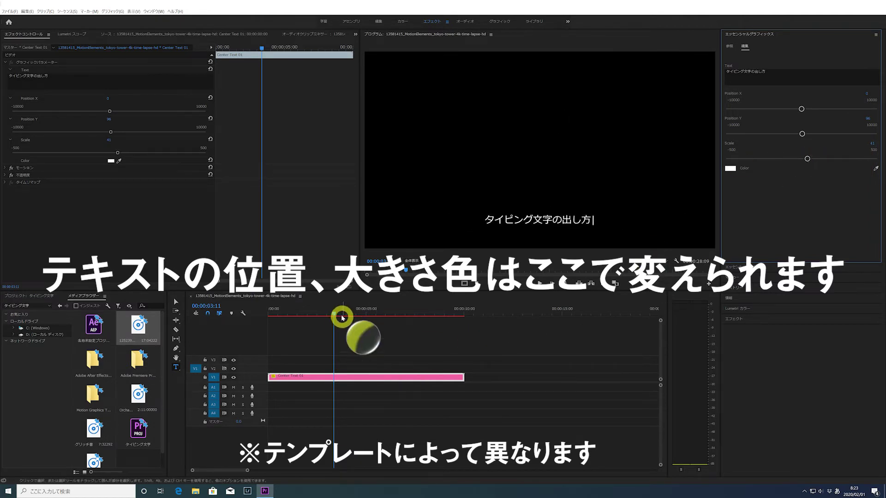
left_click_drag(336, 316, 272, 317)
left_click(539, 283)
left_click(538, 283)
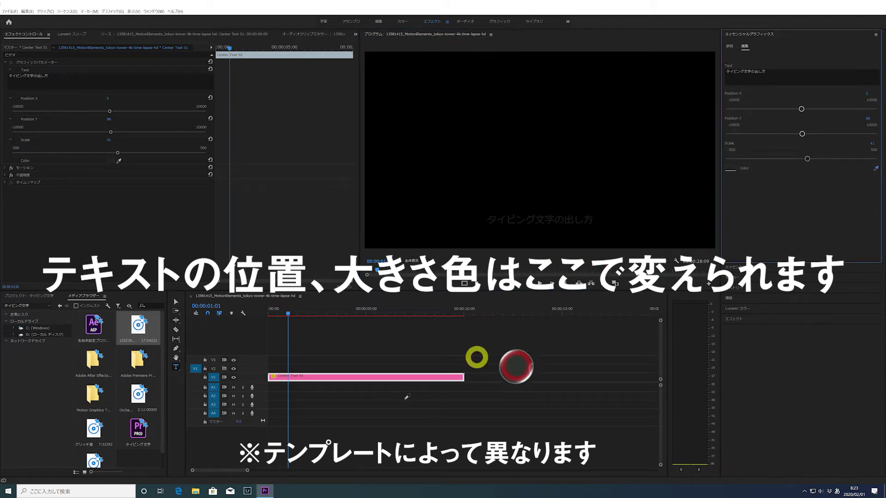
left_click(421, 376)
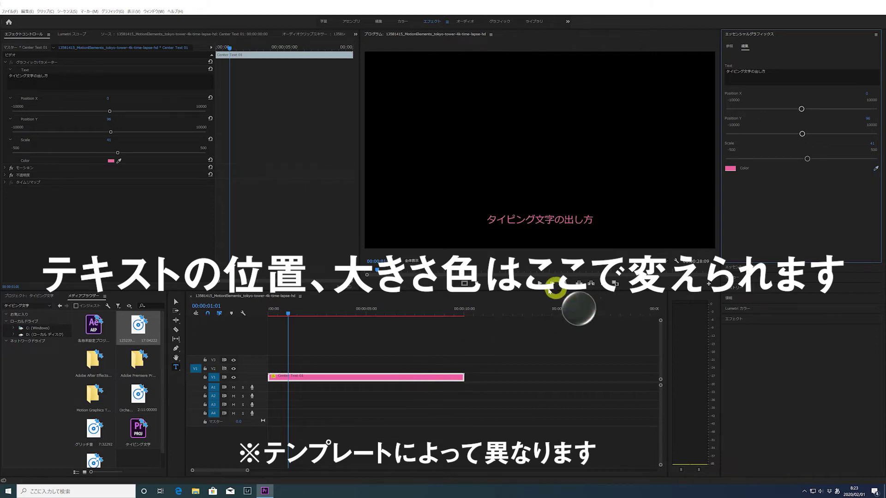
- Rewind to the start and play the pink, Scale 41 title typing in, then stop
left_click_drag(287, 313, 269, 313)
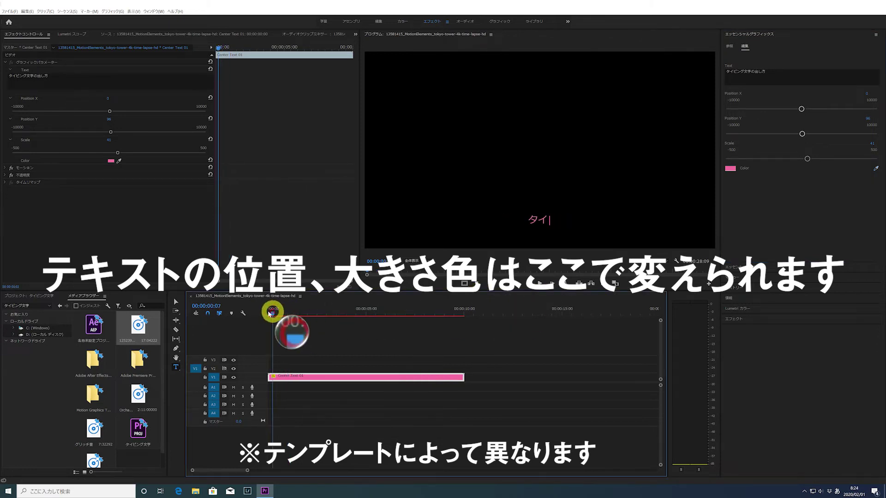
left_click(539, 283)
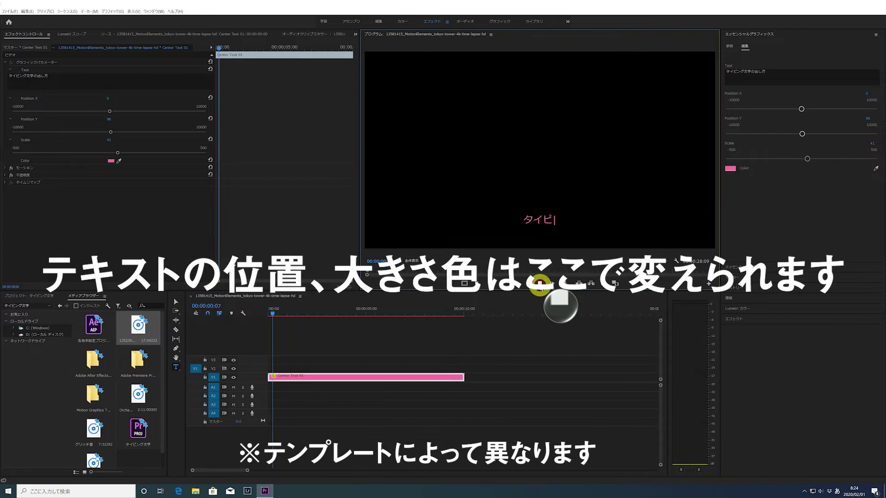
left_click(539, 283)
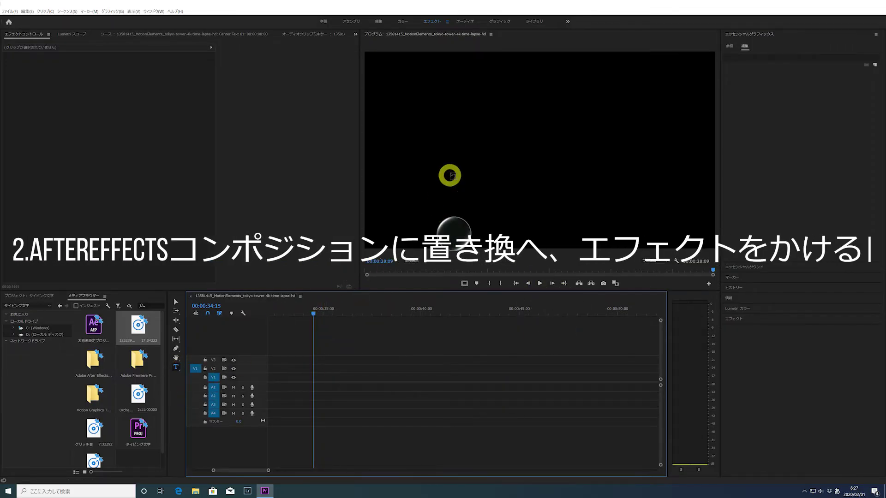
- Type a new title タイピング文字の出し方 directly in the Program Monitor
left_click(464, 148)
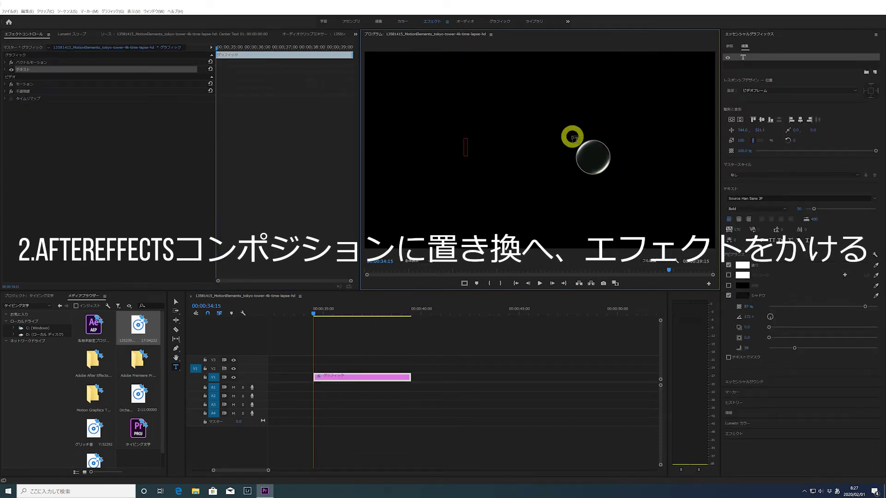
type("tapingu")
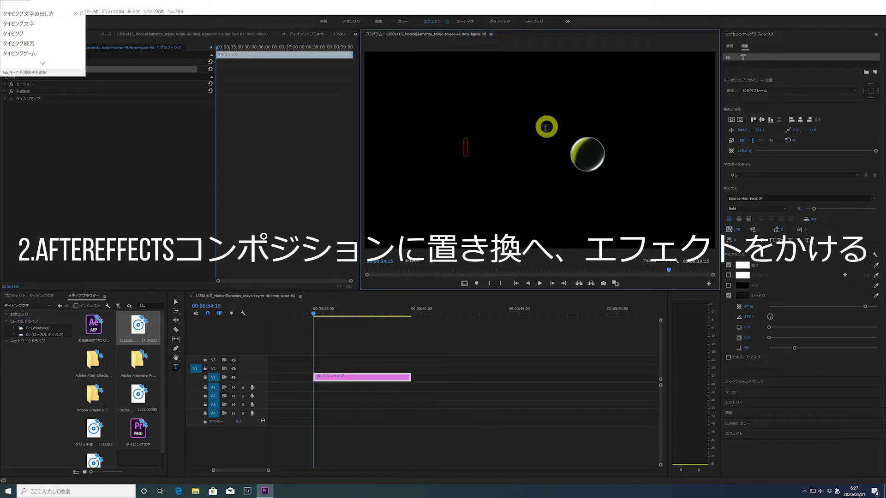
left_click(26, 14)
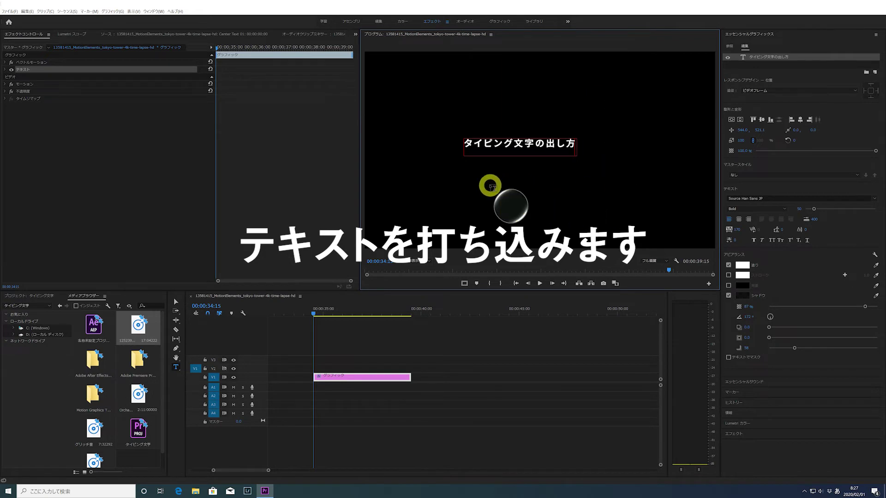
- Replace the new title clip with a linked After Effects composition
left_click(390, 379)
right_click(390, 376)
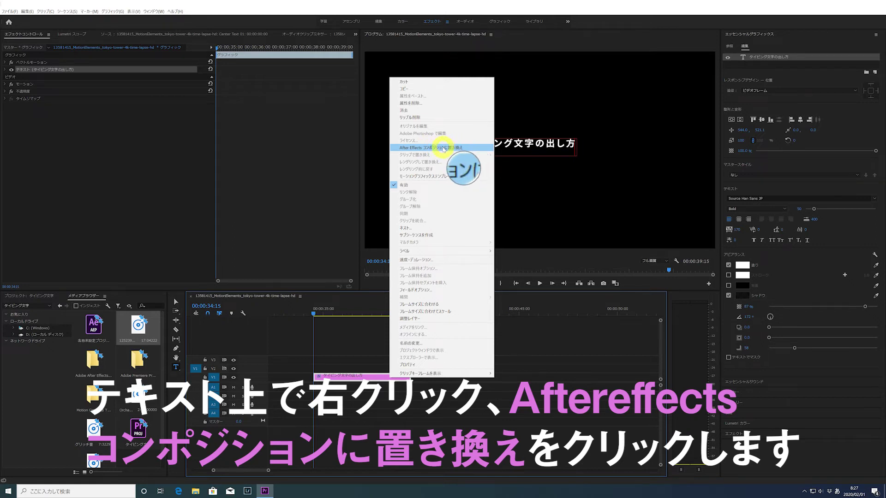
left_click(444, 148)
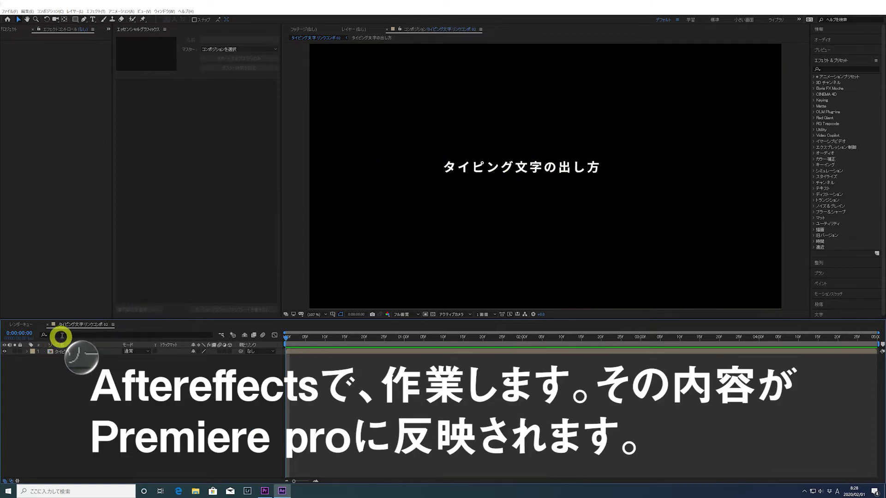
- Open the title precomp and apply Animation Presets > Text > Animate In > タイプライタ to the text layer
double_click(71, 354)
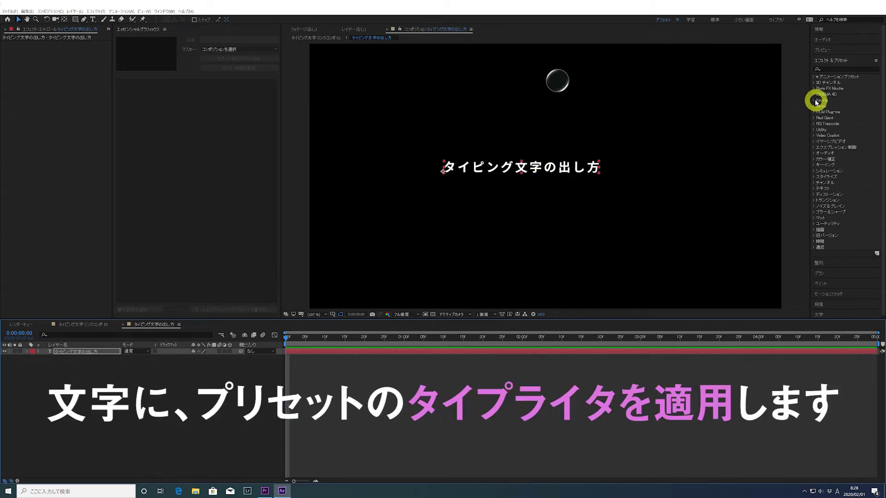
left_click(824, 63)
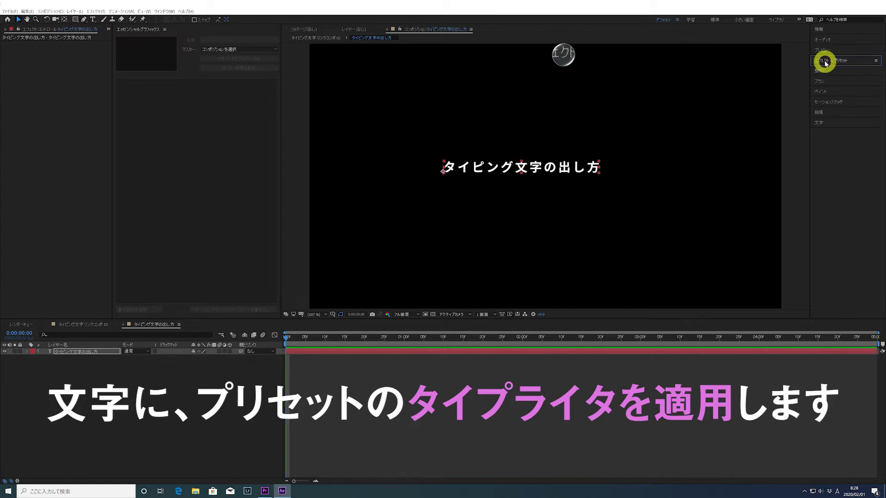
left_click(828, 62)
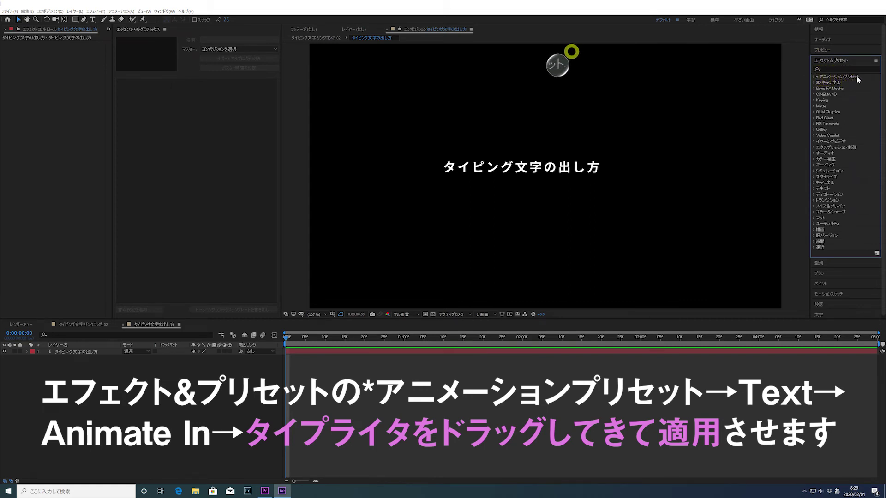
left_click(815, 78)
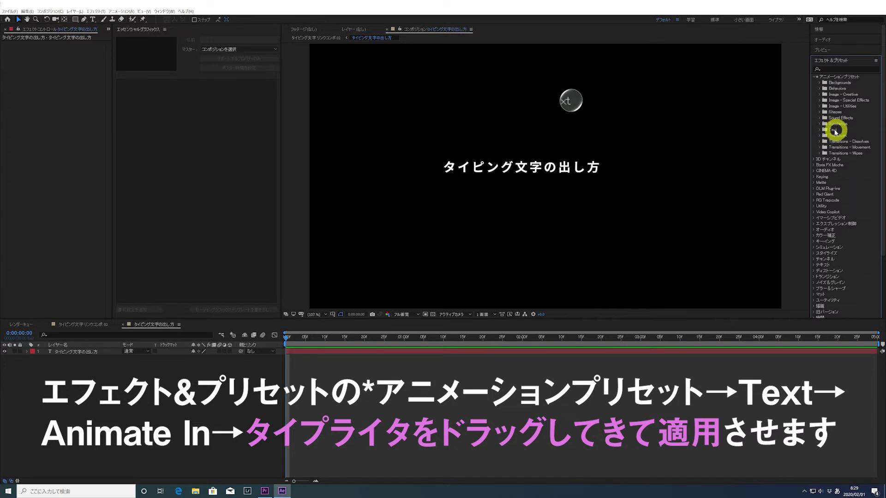
left_click(821, 130)
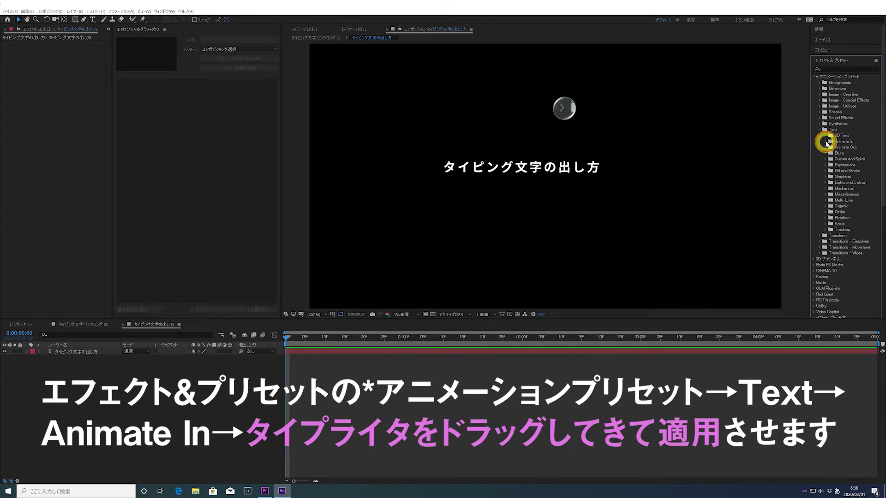
left_click(826, 142)
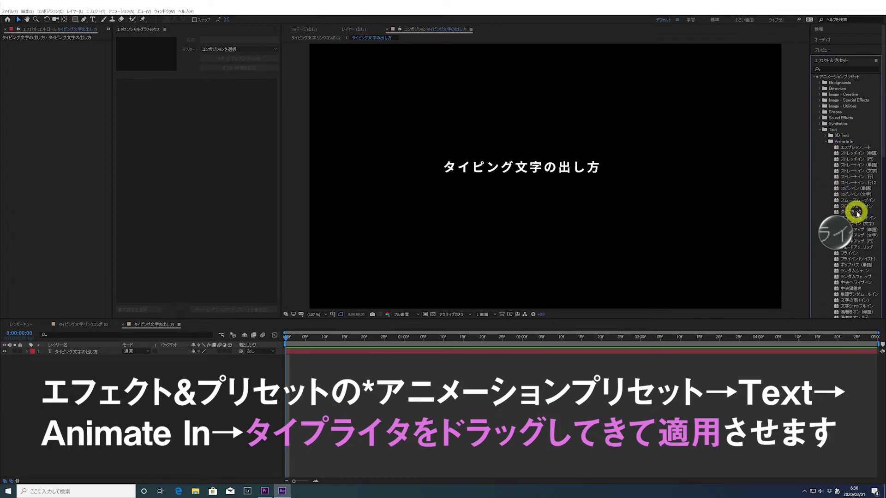
left_click_drag(853, 213, 541, 176)
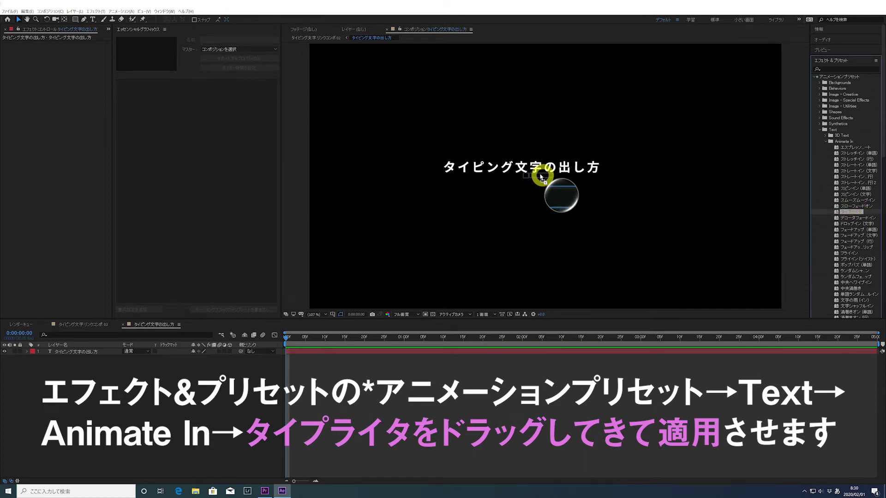
left_click_drag(541, 176, 502, 352)
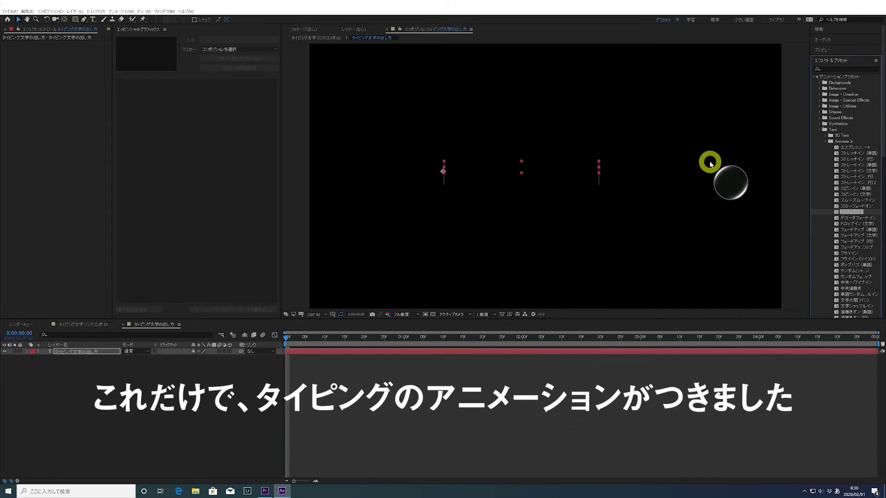
left_click(827, 49)
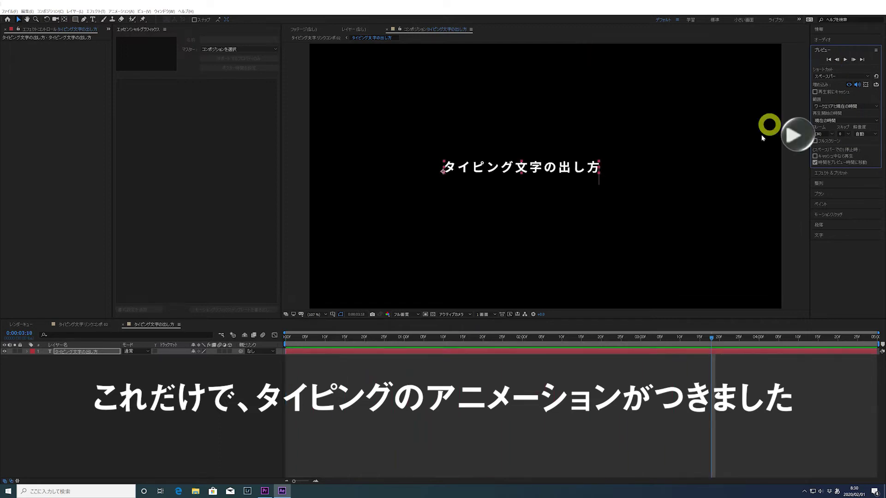
left_click_drag(703, 342, 277, 342)
left_click(845, 60)
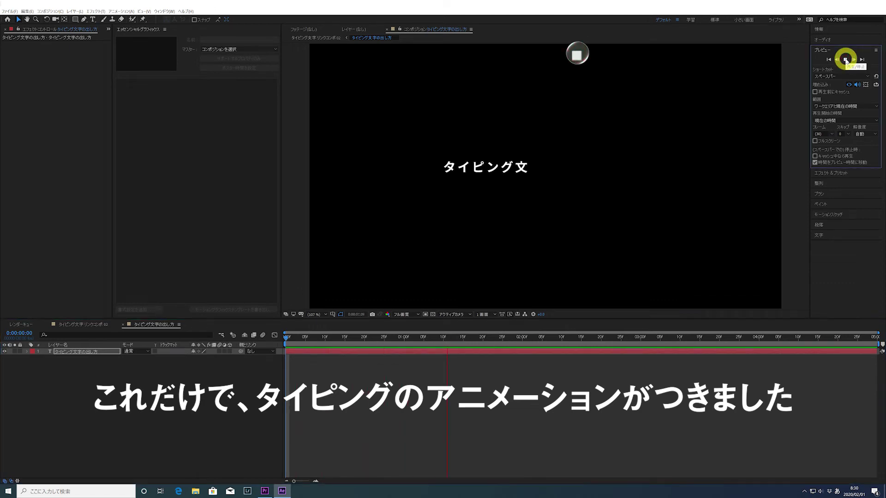
left_click(845, 60)
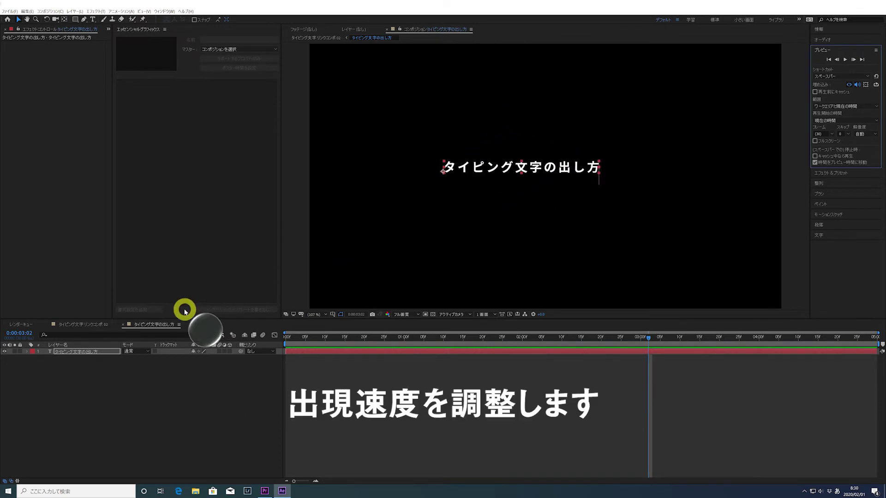
- Under Range Selector 1, move the first Start keyframe earlier and preview from 0:00:01:16
left_click(27, 353)
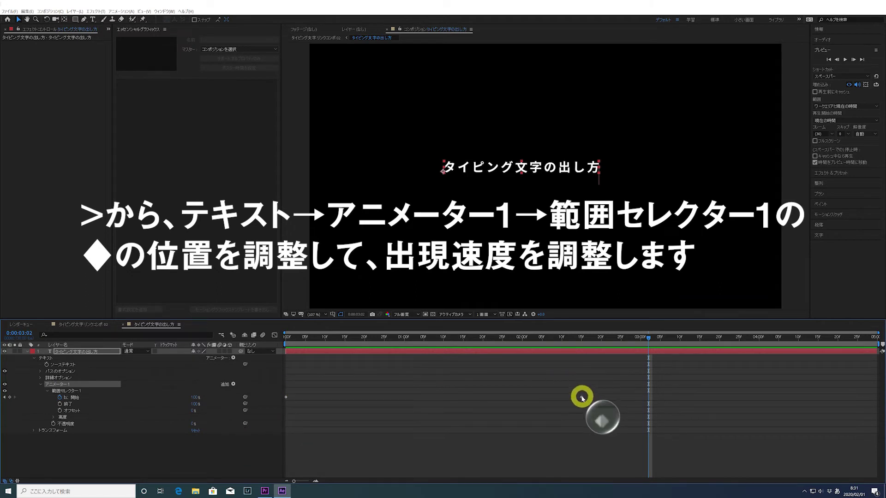
left_click(581, 397)
left_click_drag(580, 399, 373, 397)
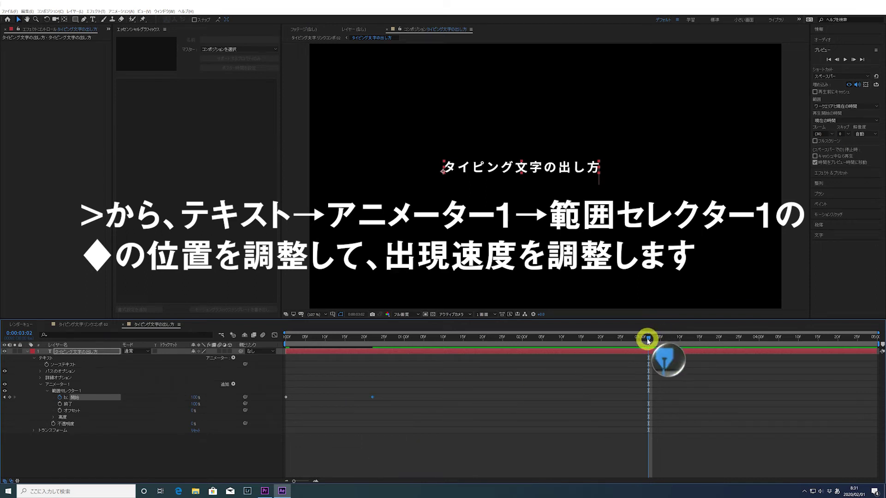
left_click_drag(648, 338, 286, 367)
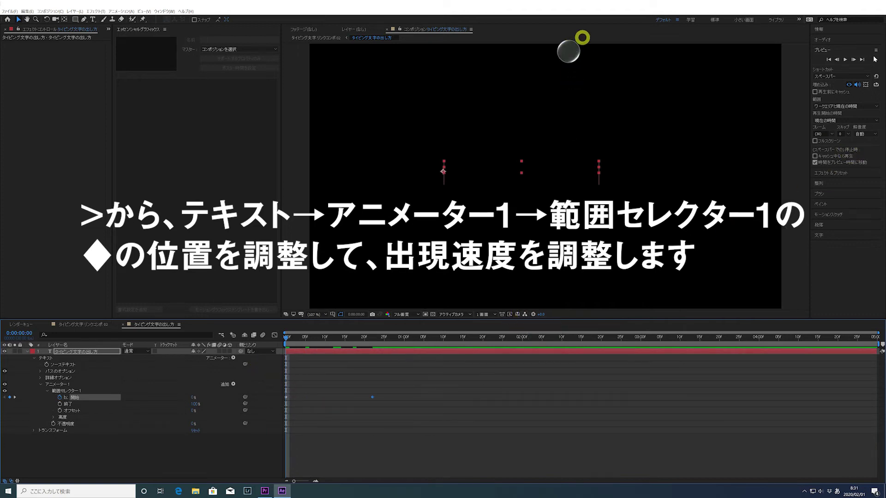
left_click(845, 59)
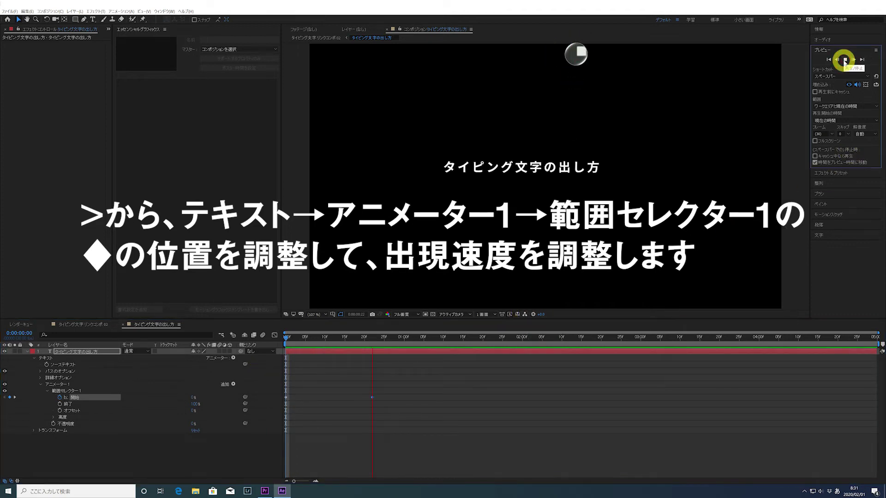
left_click(845, 59)
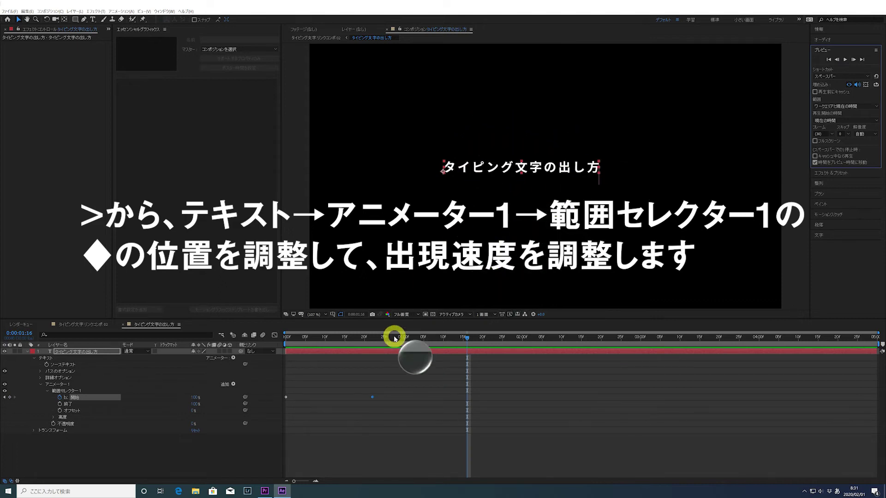
- Drag the last Start keyframe later to slow the typing and replay from the beginning
left_click_drag(374, 402, 728, 397)
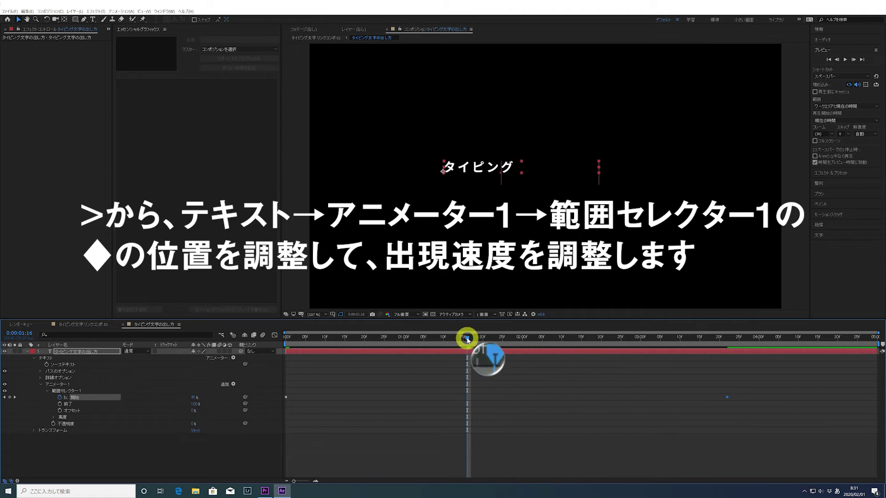
left_click_drag(467, 340, 287, 340)
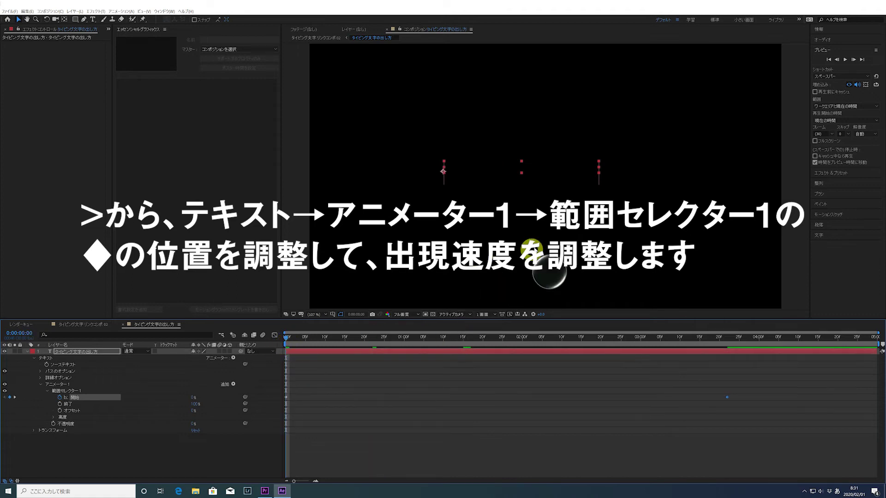
left_click(845, 60)
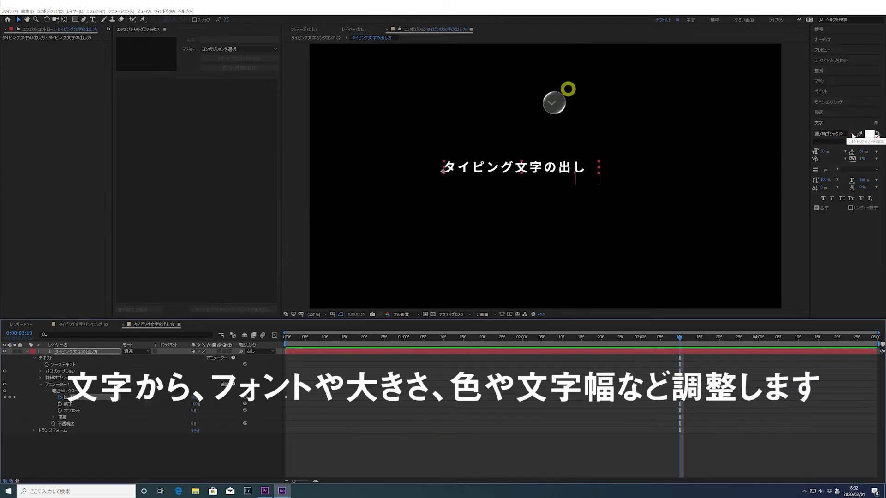
- Change the title font to HG創英角ポップ体 in the Character panel
left_click(852, 134)
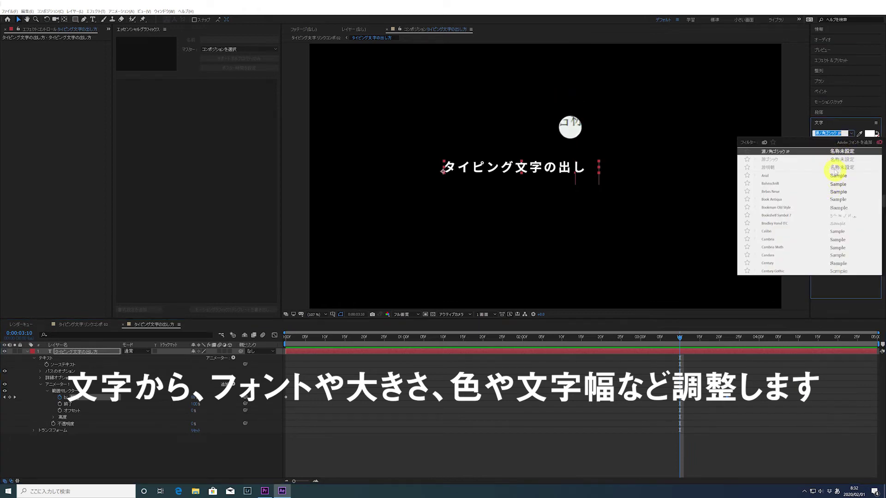
left_click(769, 160)
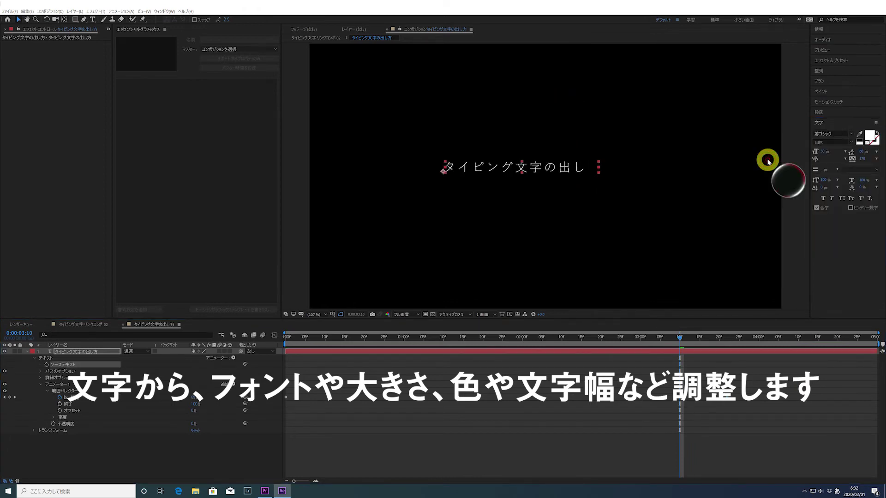
left_click(852, 134)
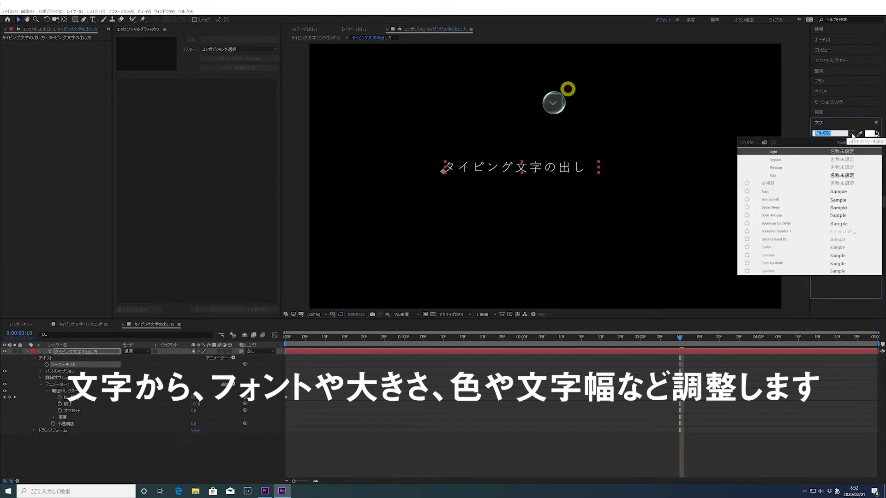
scroll(831, 200, "down", 5)
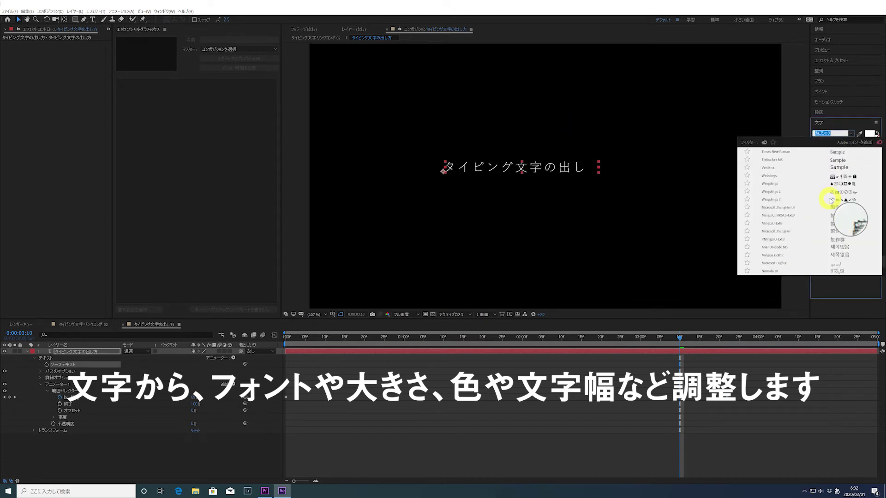
scroll(831, 200, "down", 2)
scroll(831, 199, "down", 2)
scroll(830, 200, "down", 2)
scroll(830, 200, "down", 1)
scroll(831, 199, "up", 5)
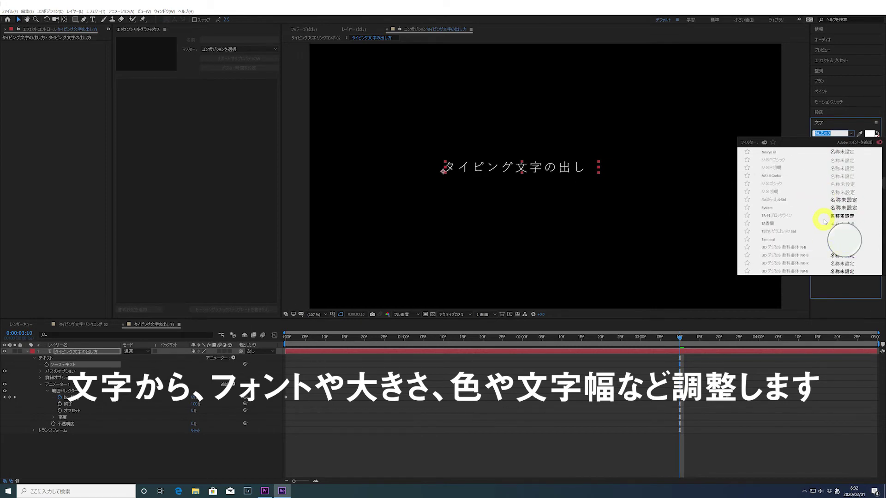
scroll(825, 222, "down", 2)
scroll(824, 222, "up", 5)
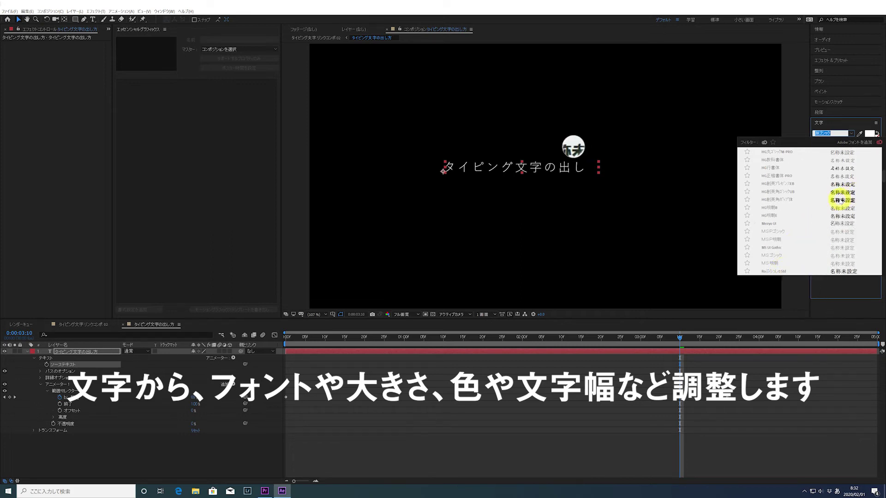
left_click(843, 200)
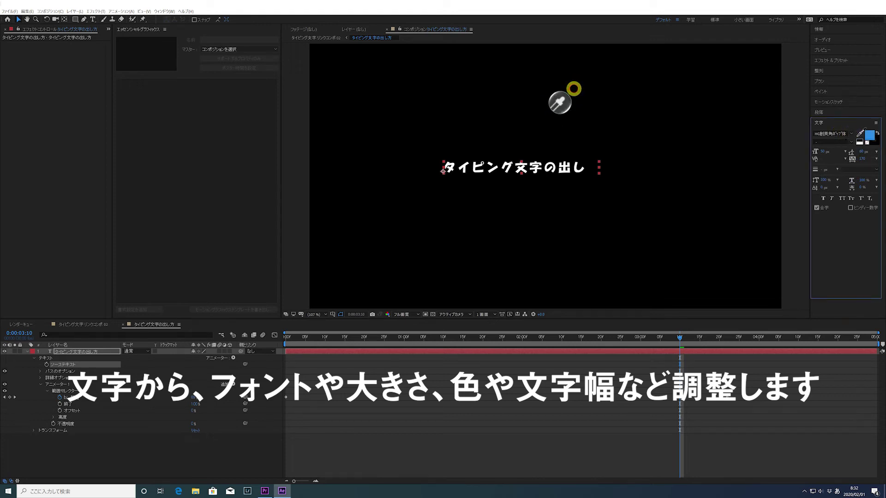
- Give the title a sampled red fill and a larger font size
left_click(829, 350)
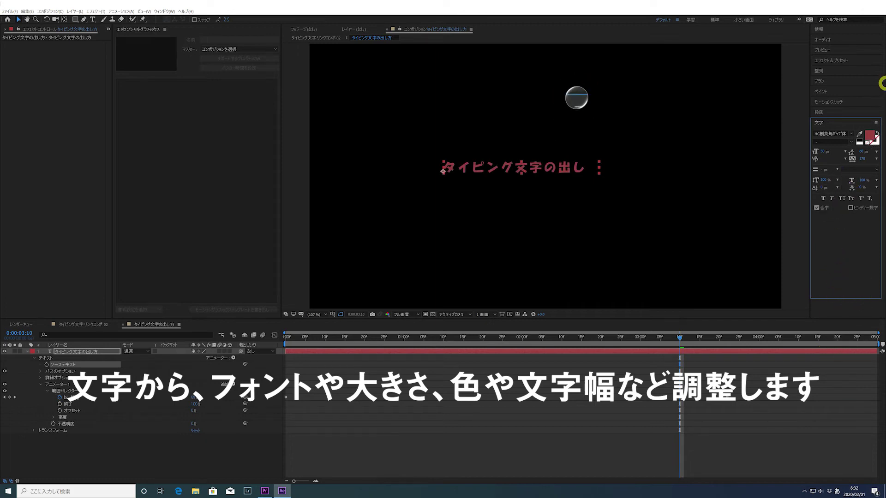
left_click(818, 153)
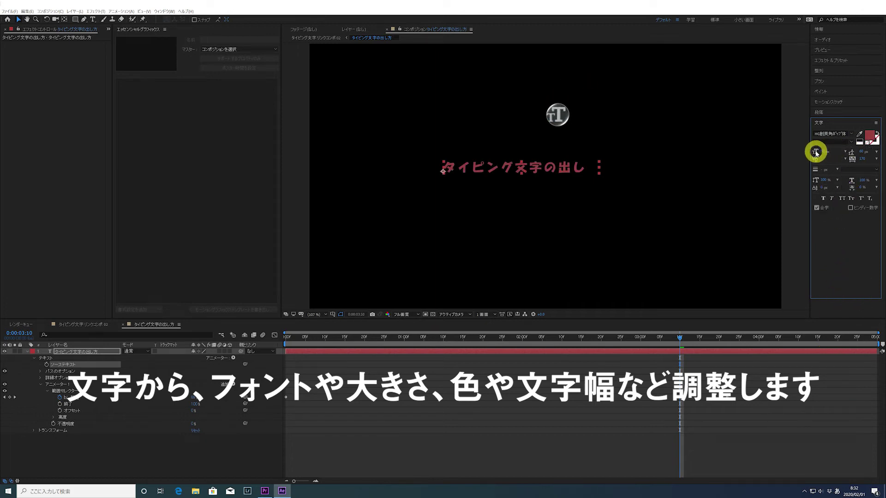
mouse_move(822, 152)
left_mouse_down()
mouse_move(832, 152)
mouse_move(823, 149)
left_mouse_up()
- Widen the title's letter spacing to 1000 and return to Premiere Pro
left_click(852, 160)
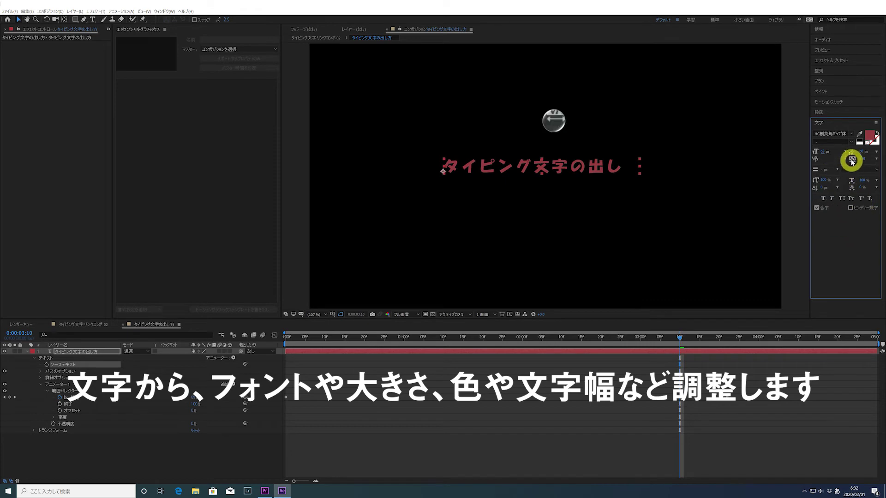
left_click(861, 160)
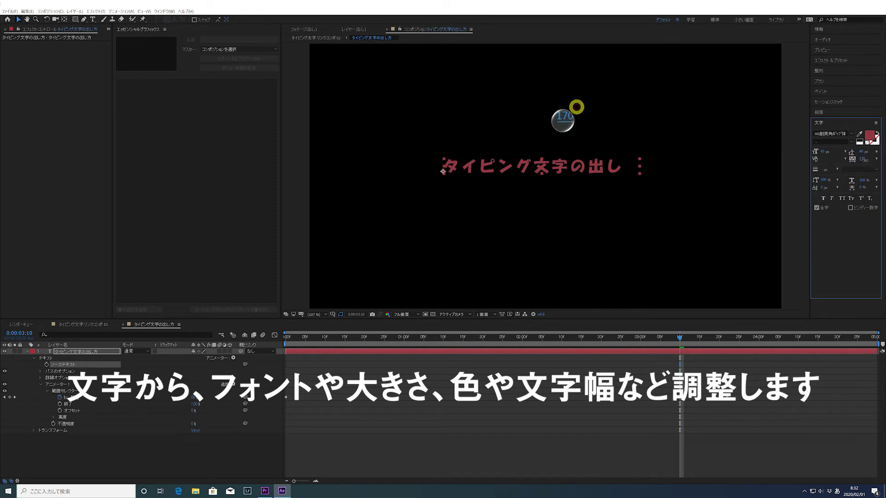
left_click_drag(861, 160, 876, 160)
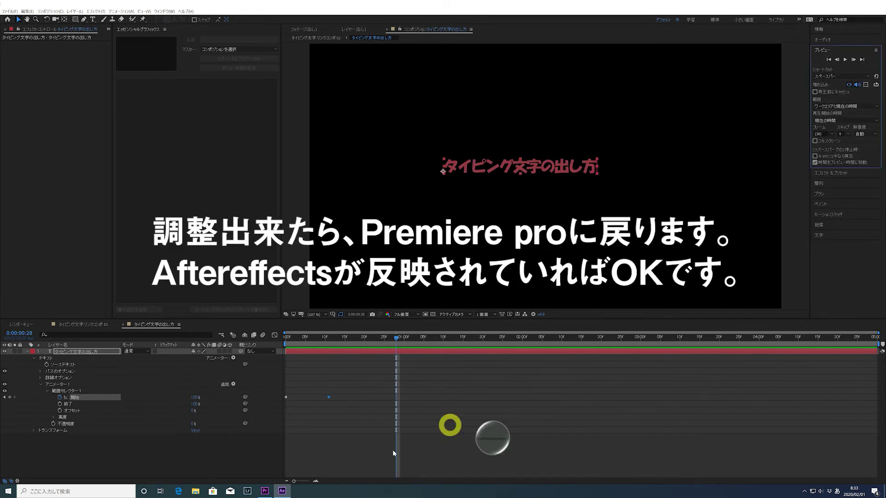
left_click(264, 491)
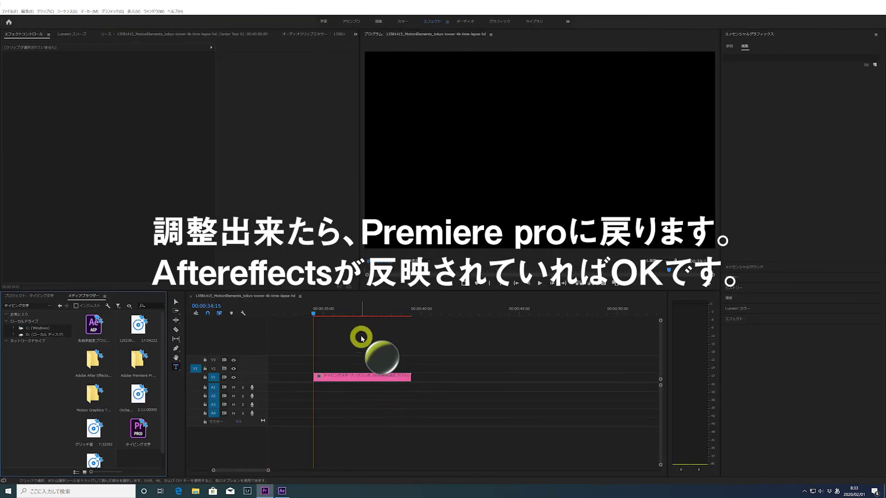
- Play the sequence in the Program monitor to check the restyled title
left_click(540, 284)
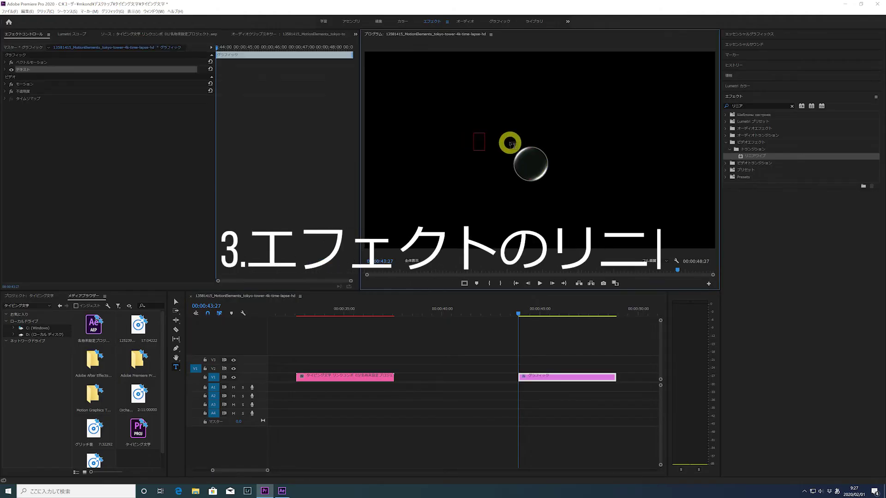
- Enter タイピング文字の出し方 as the graphic's text and apply Linear Wipe to the clip on V1
key("alt+space")
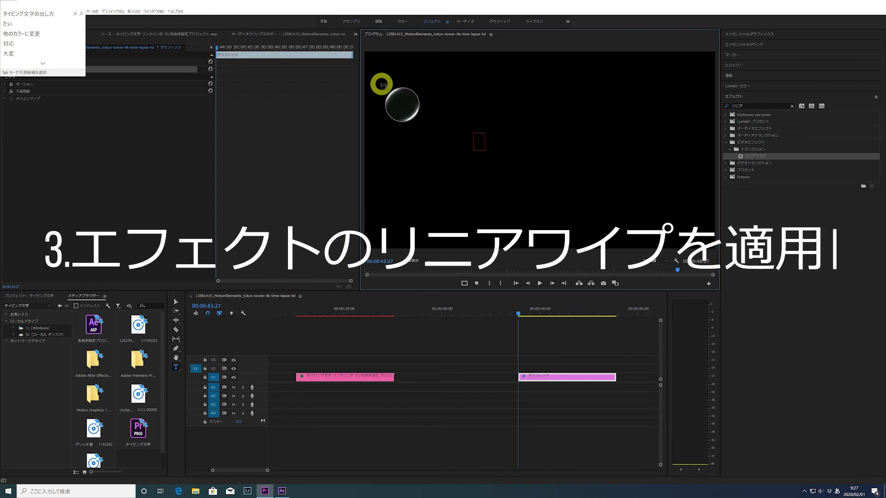
left_click(41, 21)
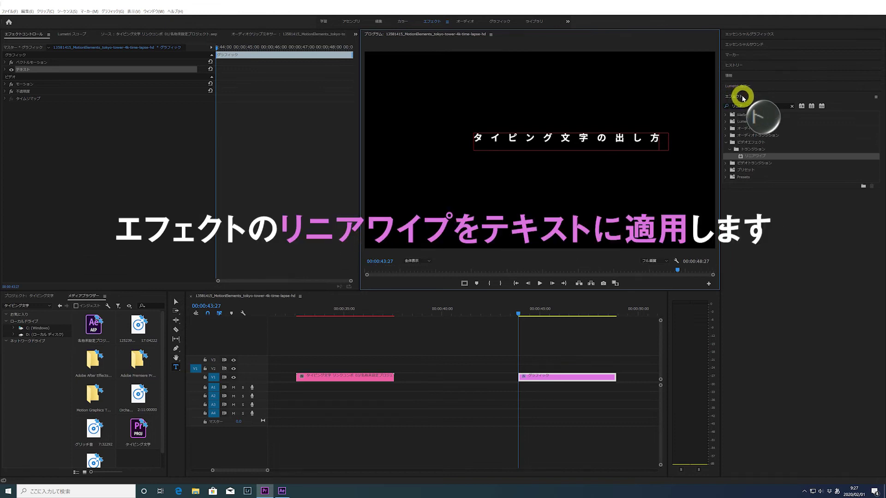
left_click_drag(746, 159, 769, 158)
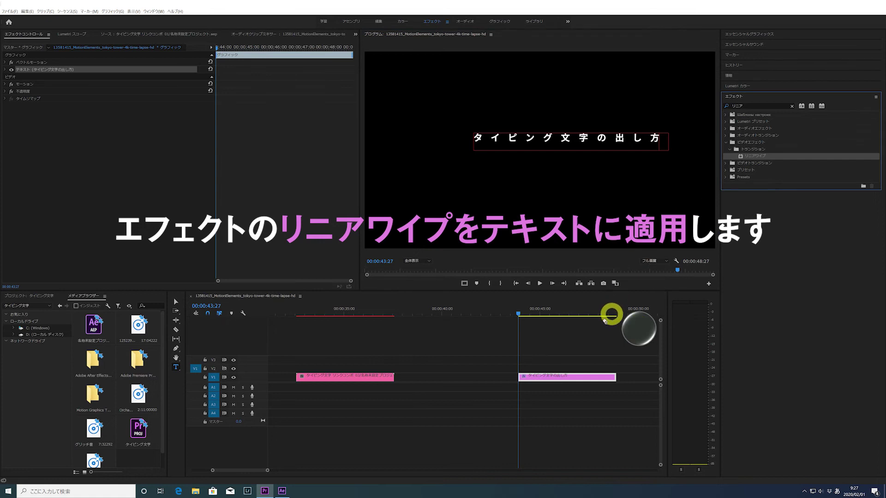
left_click_drag(767, 158, 559, 374)
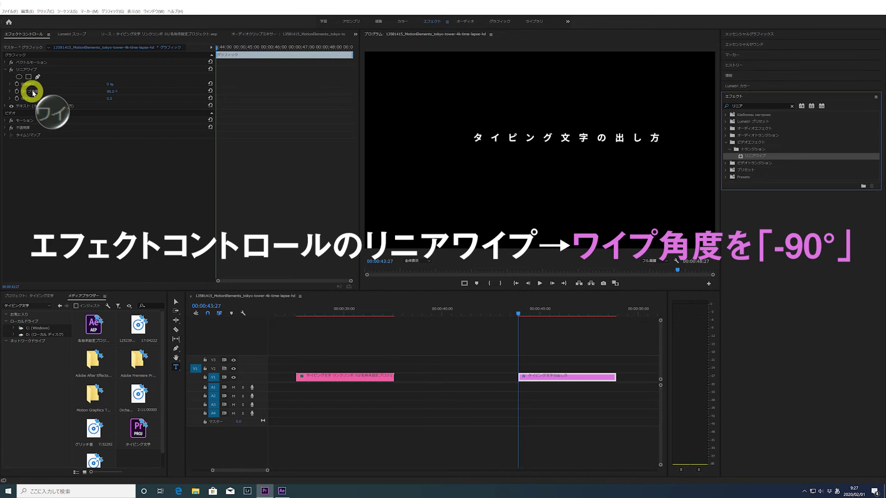
- Set the Linear Wipe angle to -90°
left_click(112, 92)
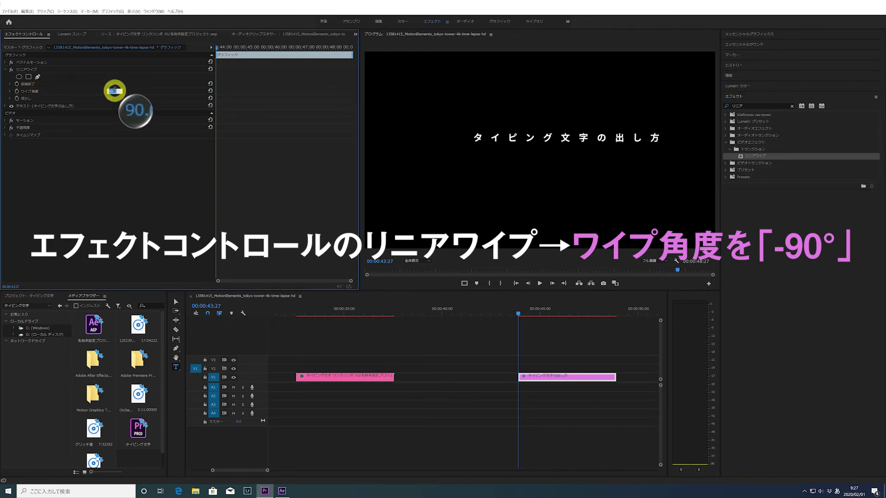
type("-90")
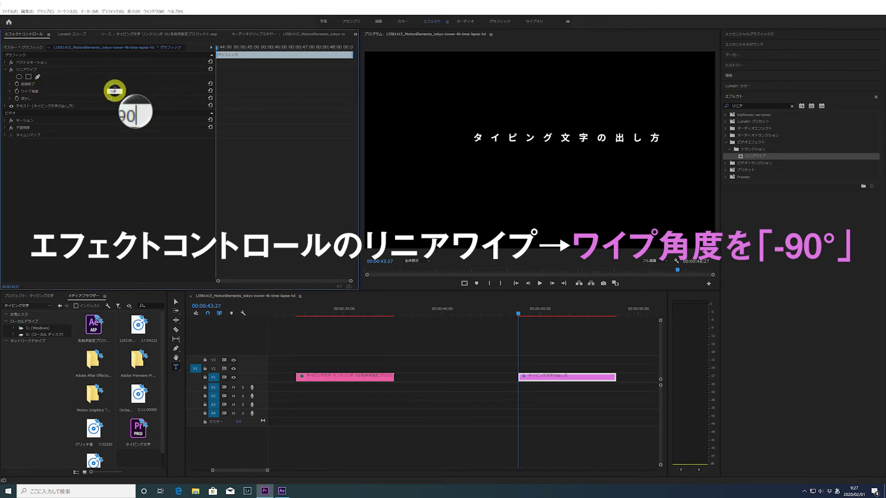
key("Return")
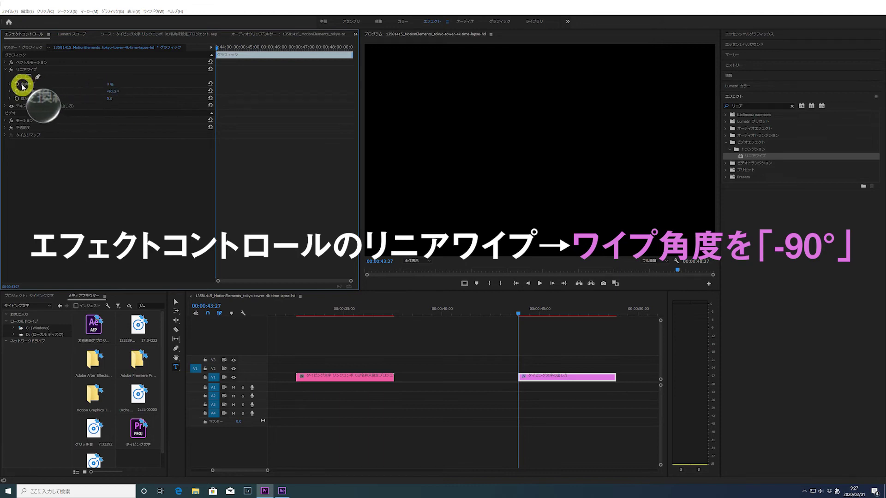
- Add a 0% Transition Completion keyframe at 00:00:46:07, where the full title shows
left_click(23, 85)
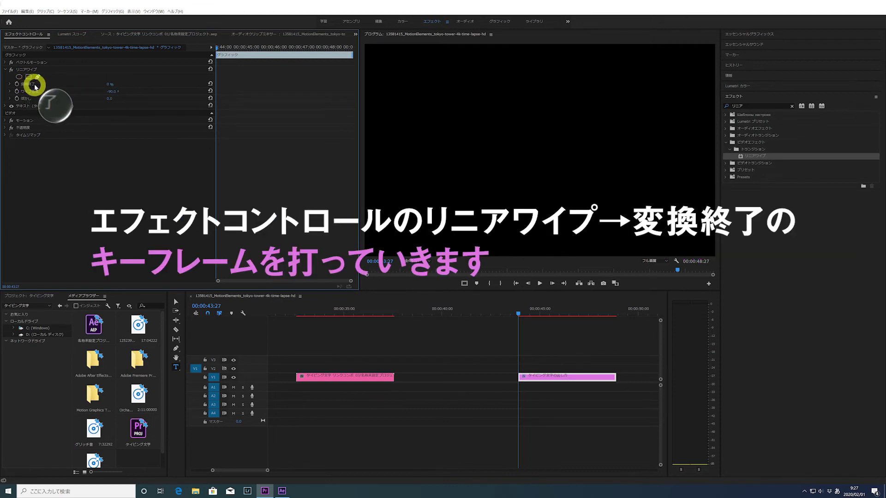
left_click(219, 48)
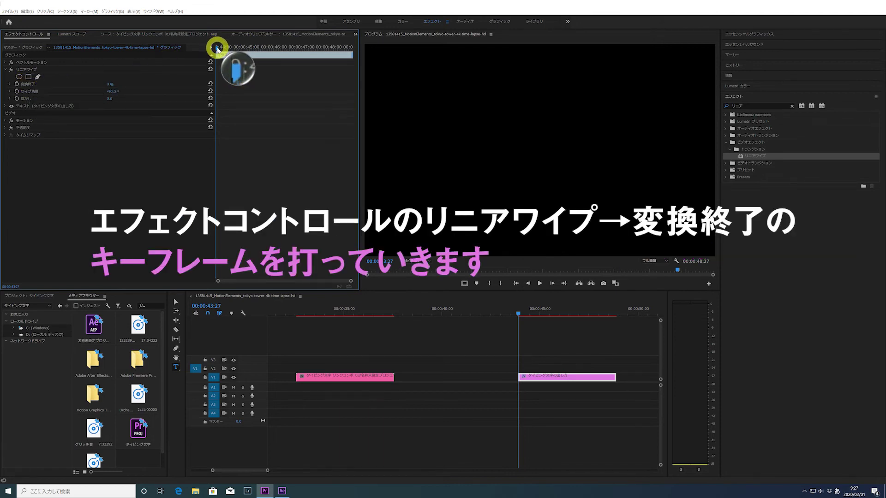
left_click_drag(217, 48, 282, 52)
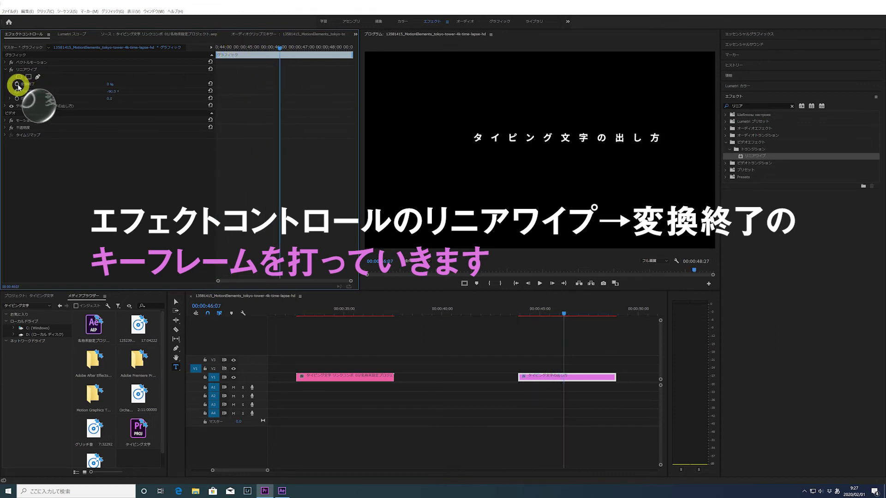
left_click(17, 84)
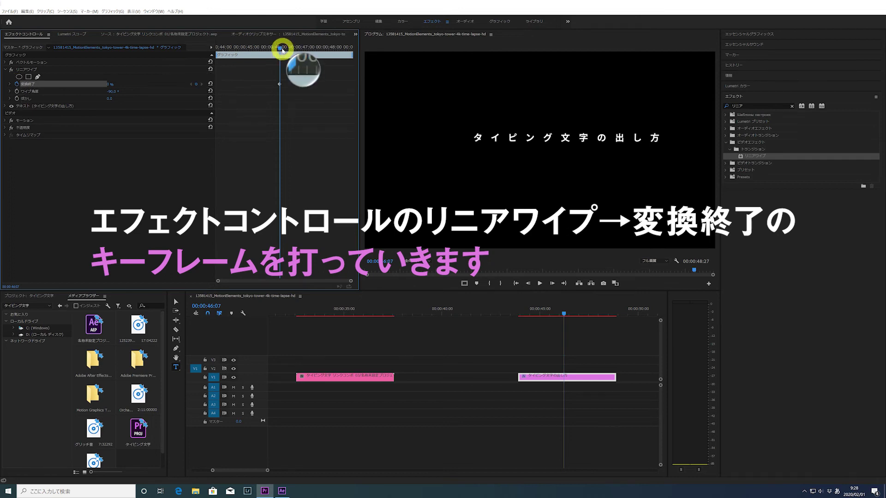
- Set Transition Completion to 100% at the clip start, 00:00:43:27
left_click_drag(282, 49, 217, 48)
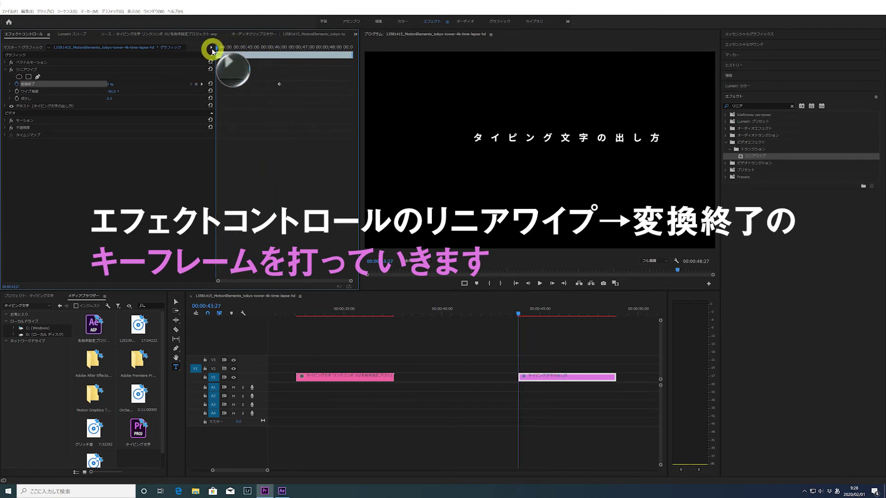
left_click(110, 85)
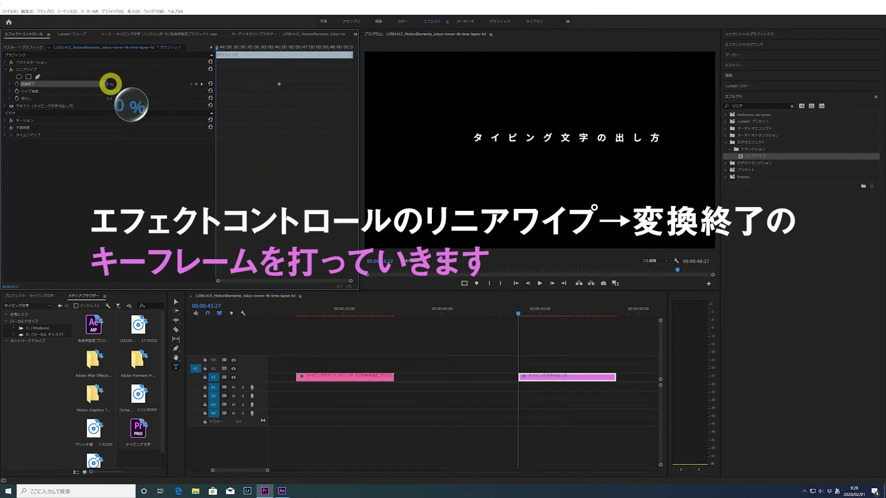
left_click_drag(111, 84, 134, 85)
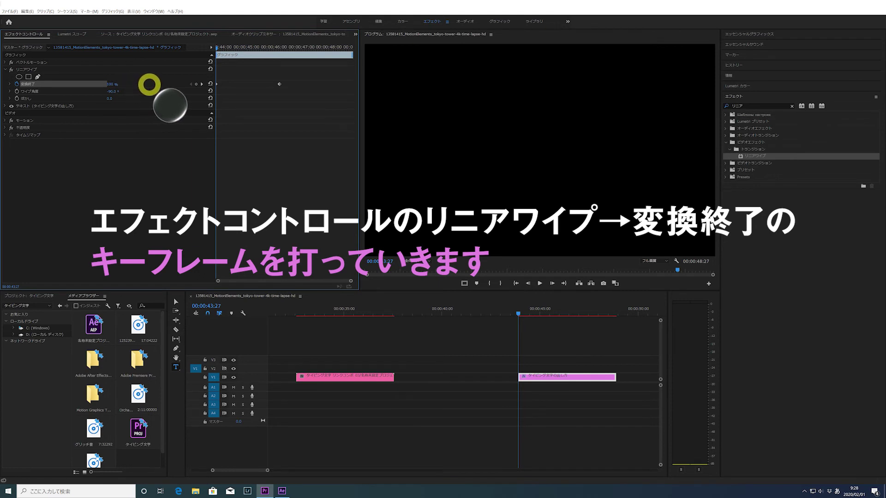
left_click(111, 84)
type("100")
key("Return")
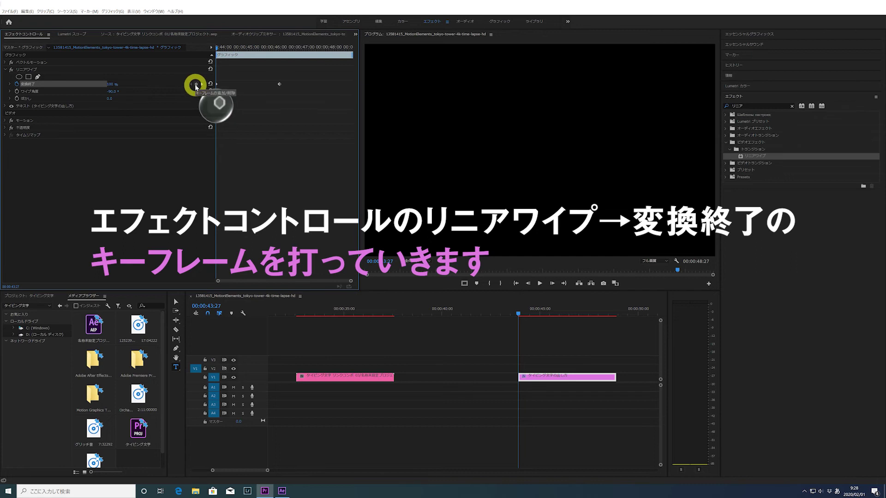
- Step frame by frame past タ, イ and ピ, adding a Transition Completion keyframe at the next character
key("Right")
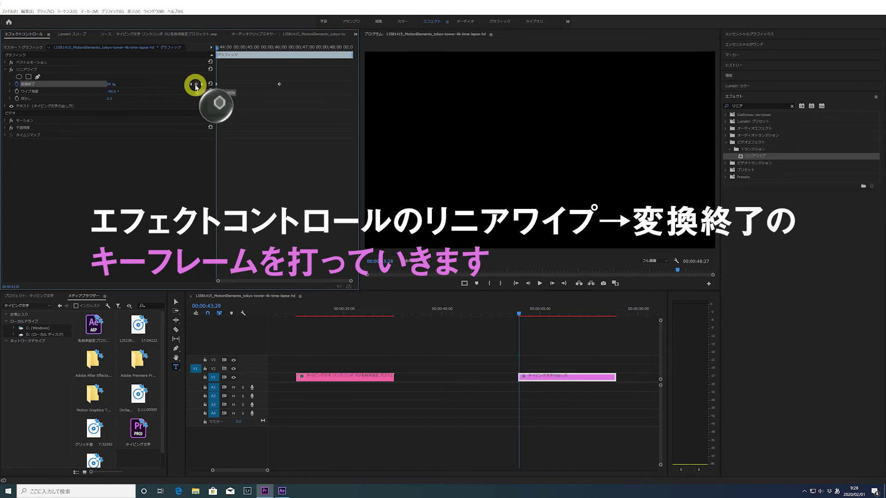
key("Right")
key("Right")
key("Right")
key("Right")
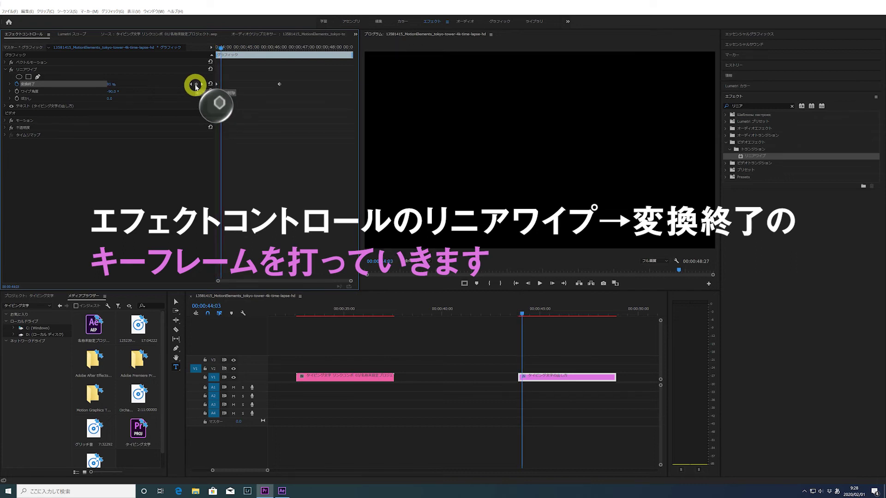
key("Right")
key("Right")
key("Right")
key("Right")
key("Right")
key("Right")
key("Right")
key("Right")
key("Right")
key("Right")
key("Right")
key("Right")
key("Right")
key("Right")
key("Right")
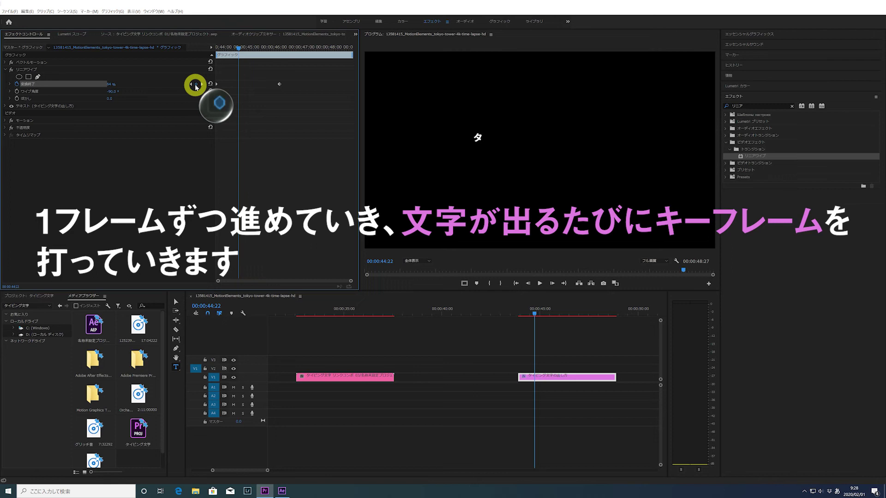
key("Right")
key("Right")
key("Right")
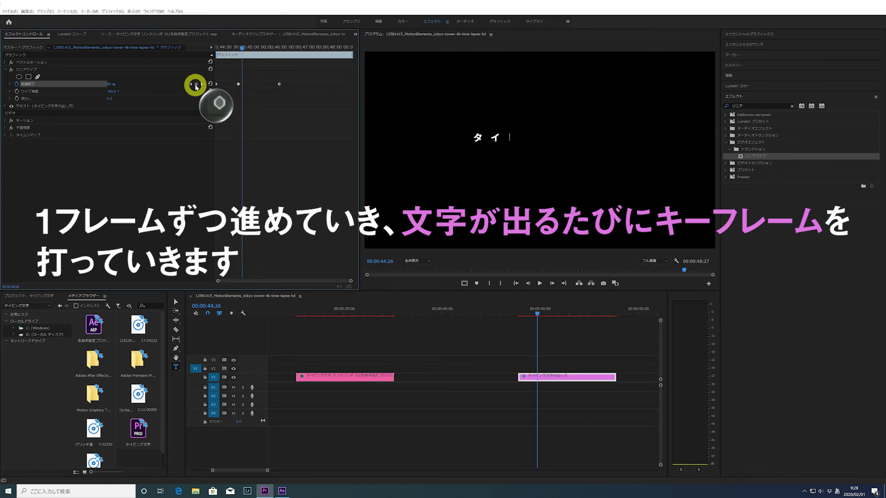
key("Right")
key("Right")
key("Right")
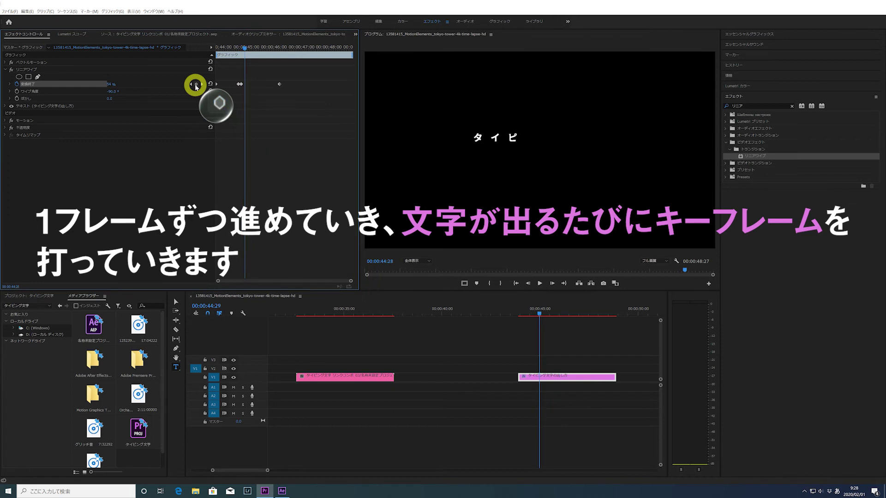
- Add keyframes as ン, 文, 出 and し appear, then marquee-select all Transition Completion keyframes
key("Right")
key("Right")
key("Right")
key("Right")
key("Right")
left_click(195, 85)
key("Right")
key("Right")
key("Right")
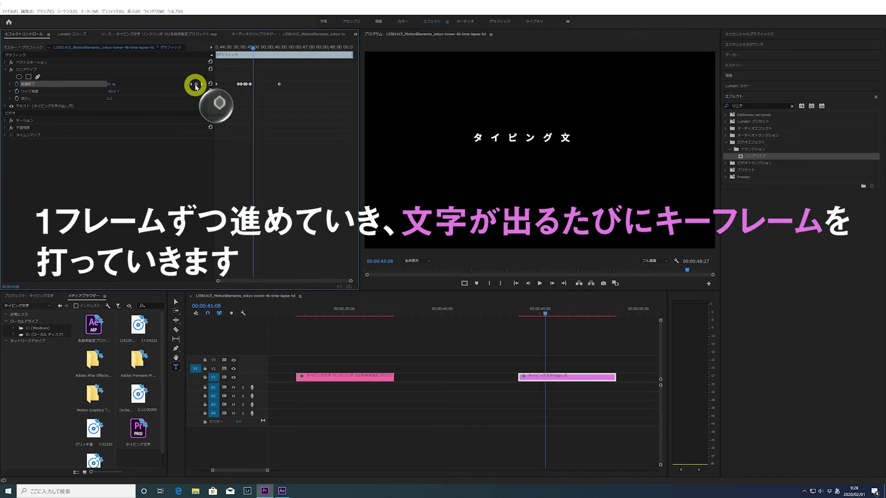
key("Right")
key("Right")
key("Right")
key("Right")
key("Right")
left_click(196, 85)
key("Right")
key("Right")
key("Right")
key("Right")
key("Right")
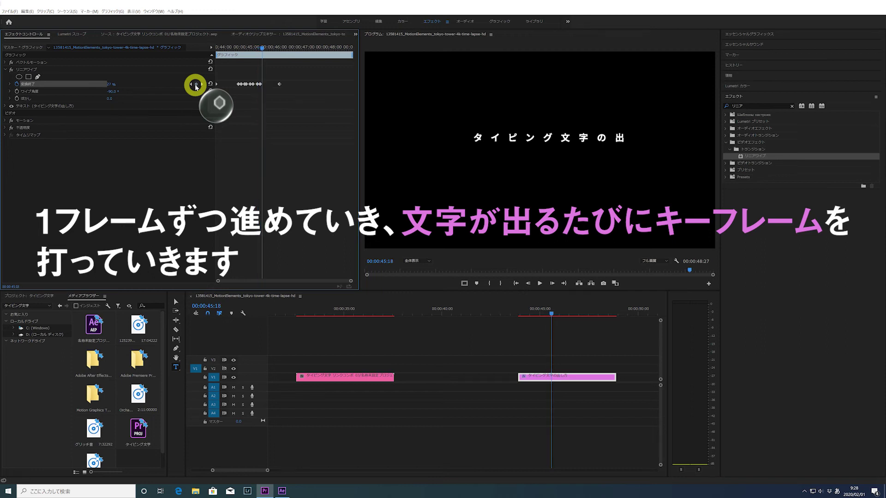
key("Right")
key("Right")
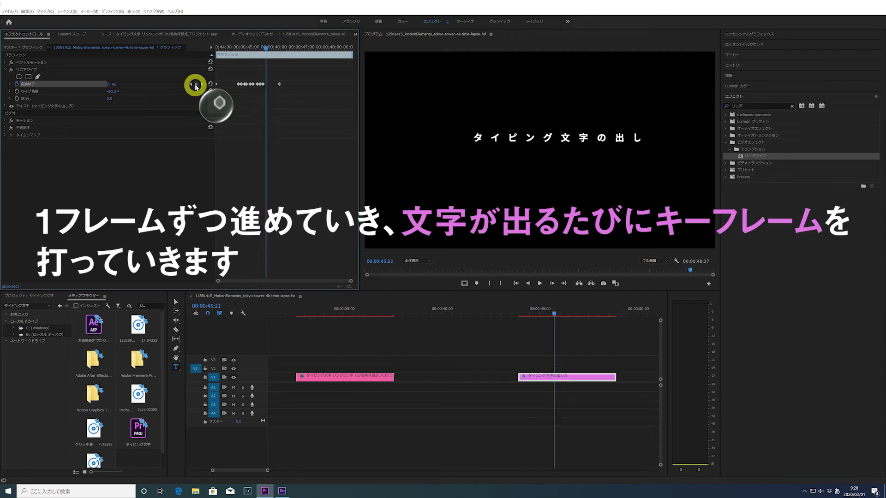
left_click(196, 85)
key("Right")
key("Right")
key("Right")
key("Right")
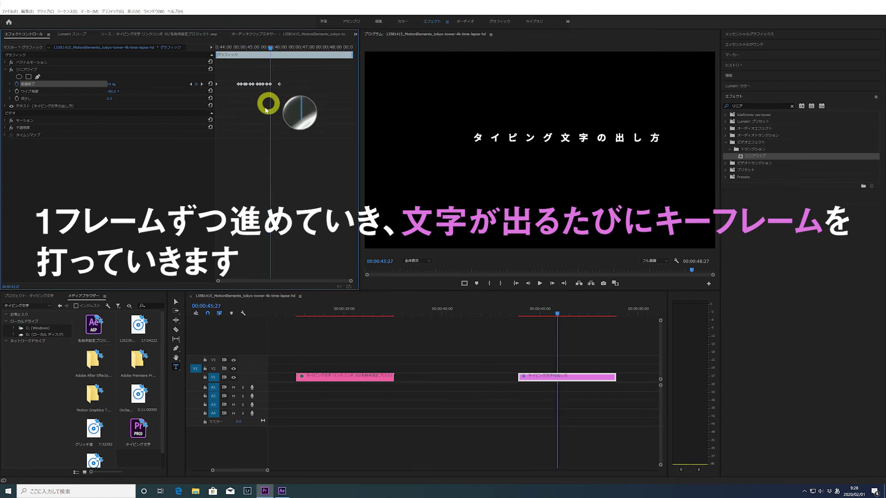
mouse_move(267, 68)
left_mouse_down()
mouse_move(261, 87)
mouse_move(281, 96)
mouse_move(246, 86)
left_mouse_up()
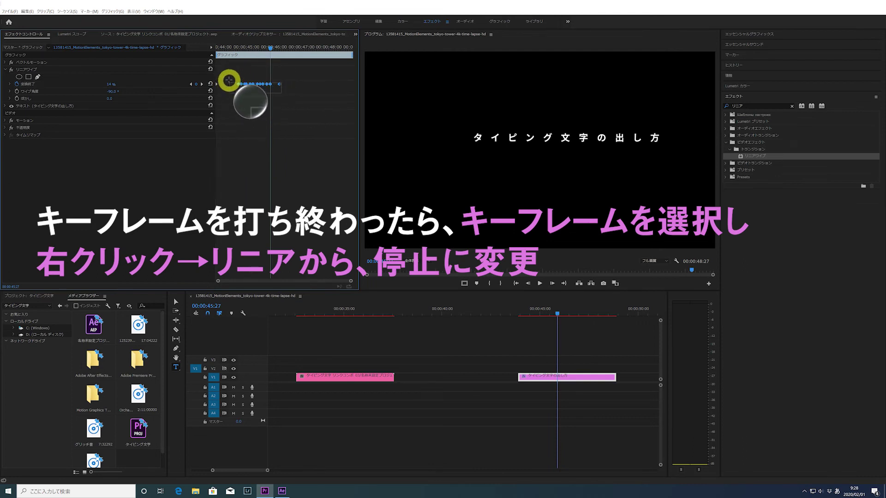
- Switch the Transition Completion keyframes to 停止 (Hold) and scrub back to check the partial title
right_click(246, 86)
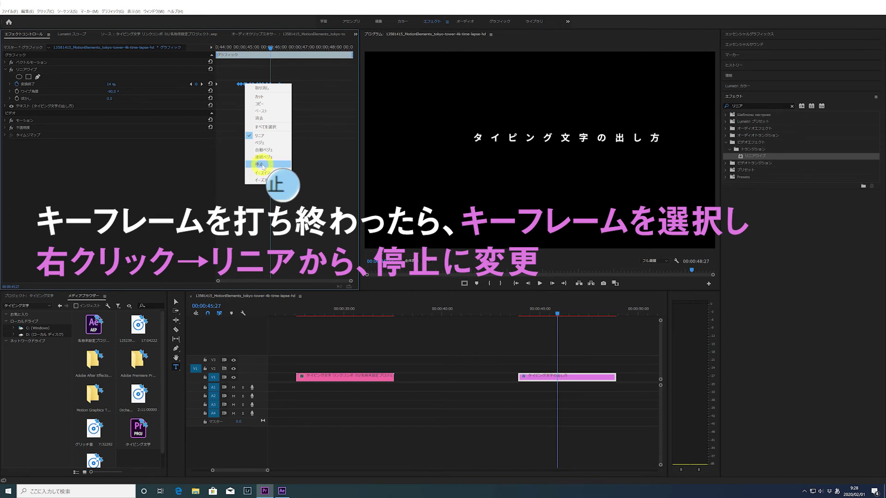
left_click(259, 165)
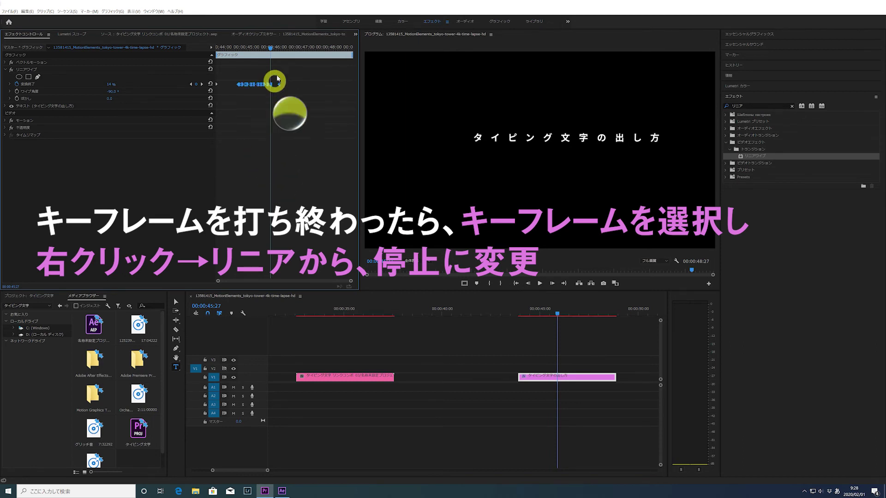
left_click_drag(271, 48, 236, 48)
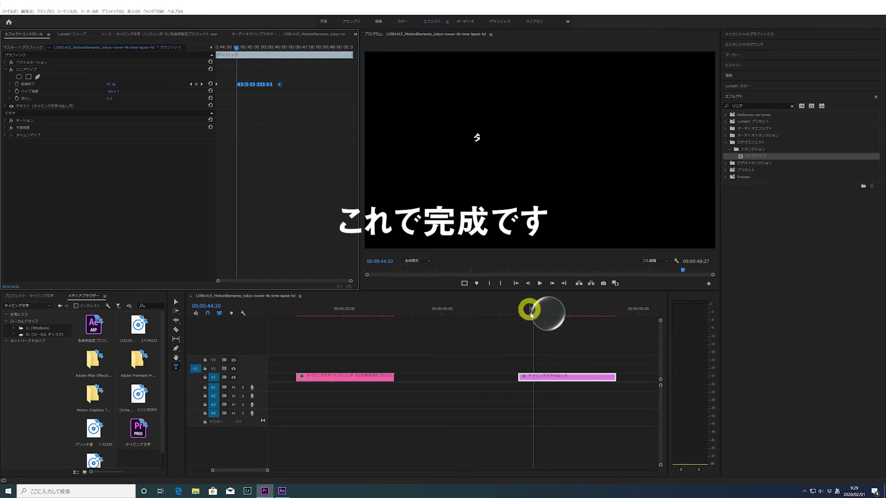
left_click(528, 313)
left_click(538, 288)
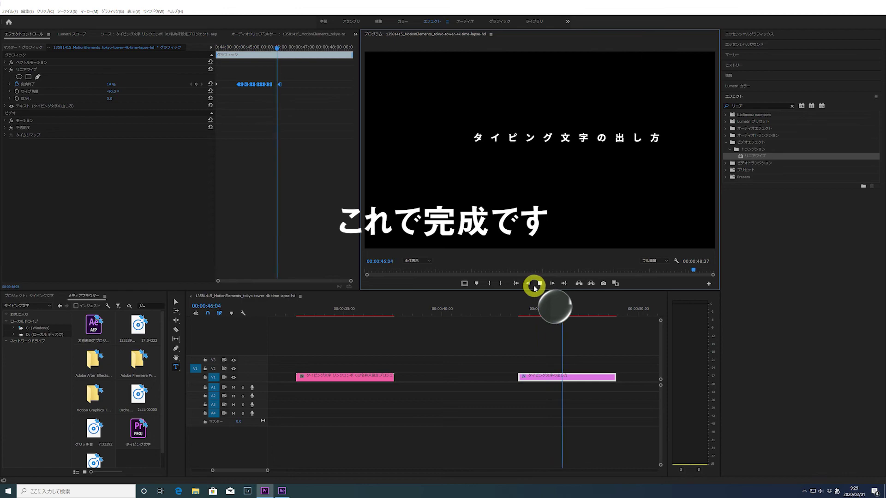
left_click(539, 284)
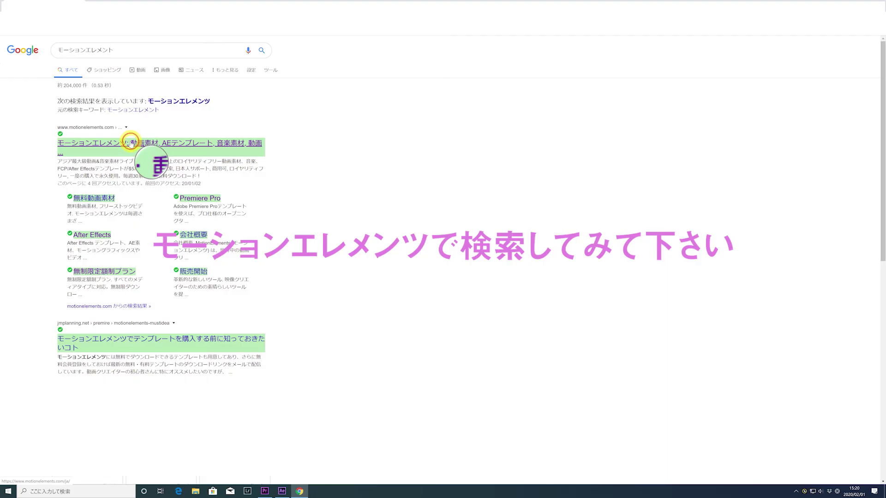
- Go from the MotionElements search result to the site's Adobe Premiere Pro templates section
left_click(131, 143)
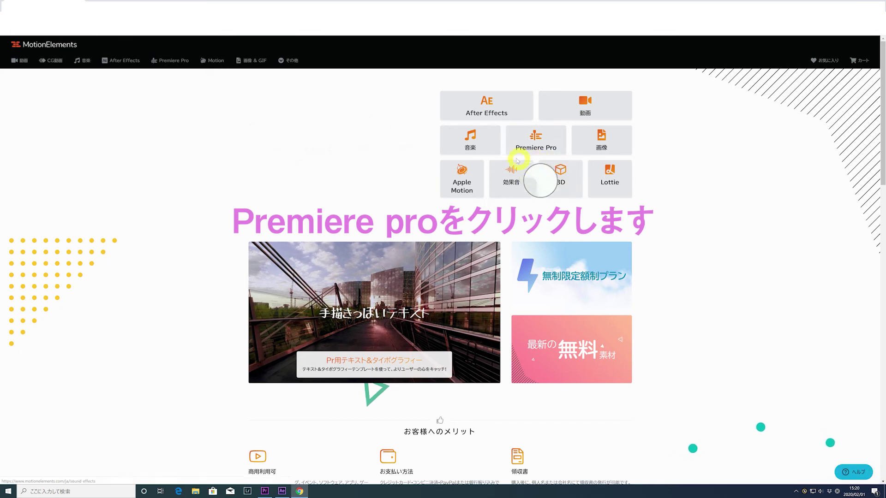
left_click(540, 153)
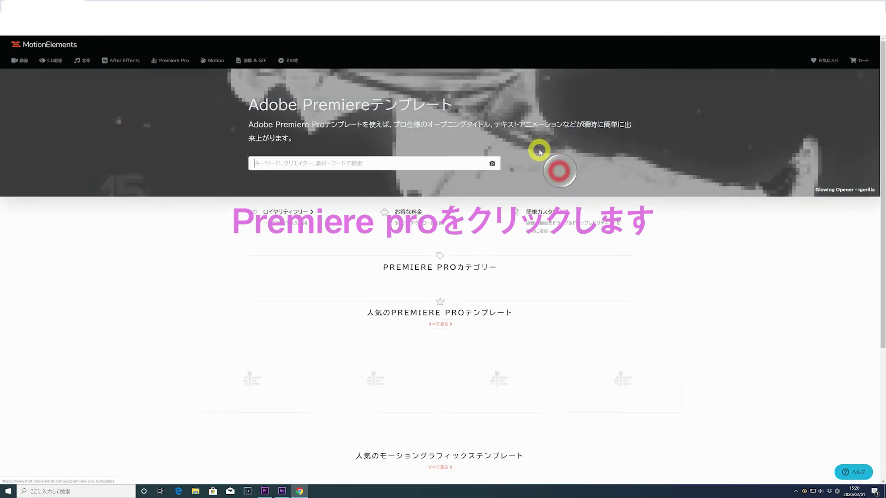
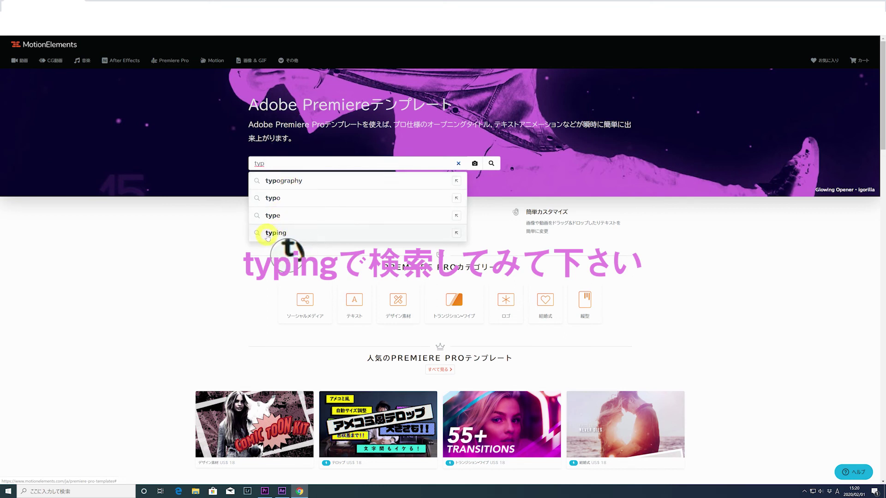
- Search MotionElements' Premiere templates for 'typing' and show the results
left_click(286, 236)
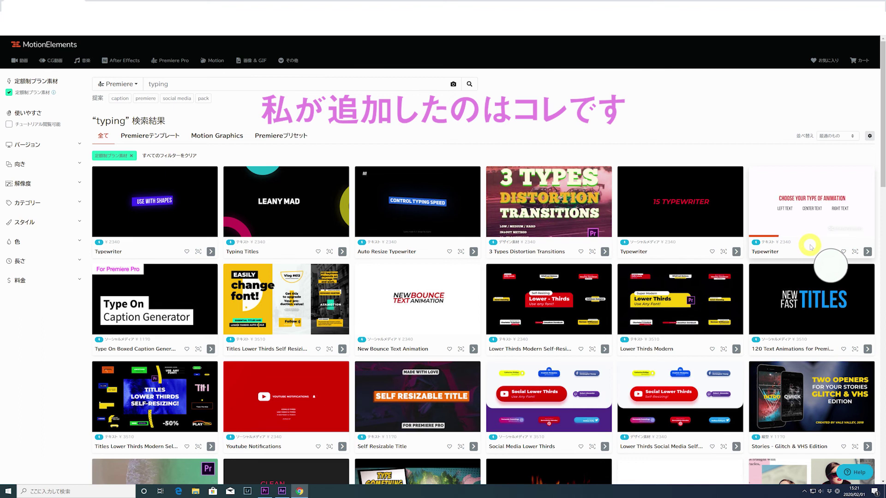
- Download the Typewriter template from its MotionElements page as a zip file
left_click(772, 252)
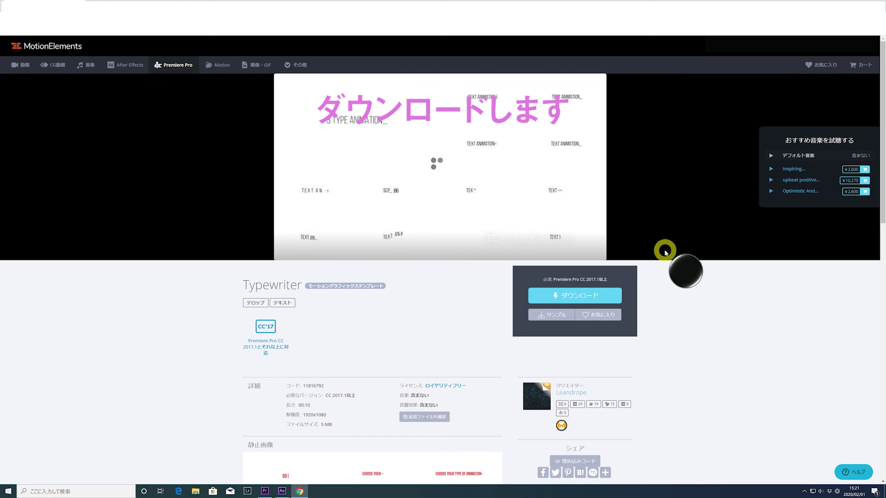
left_click(590, 299)
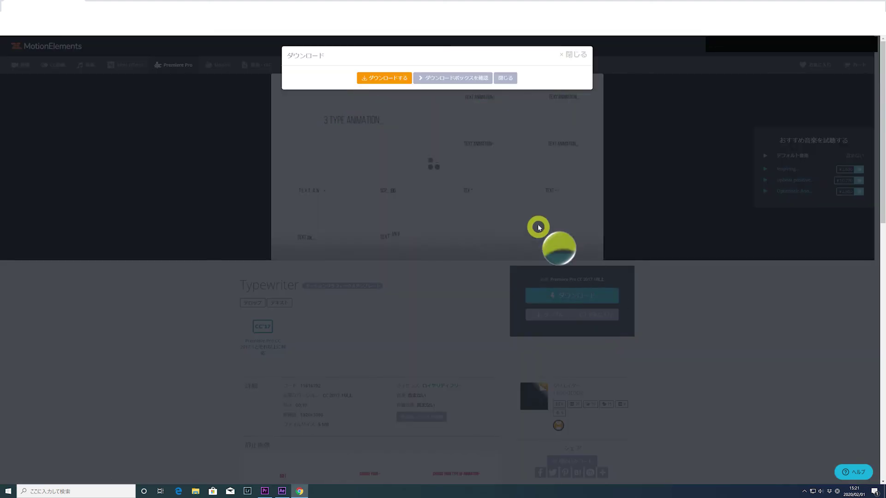
left_click(386, 85)
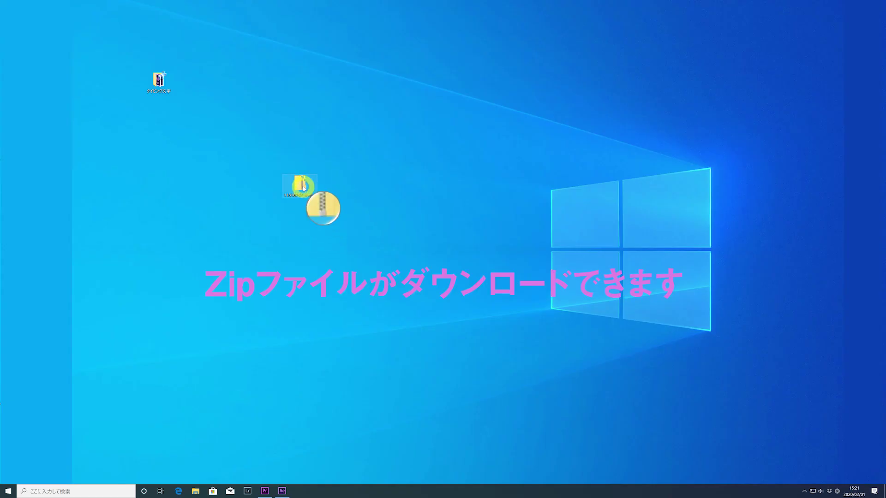
- Copy Center Text 01 from the zip's Typewriter - Mogrt folder to the desktop
double_click(303, 186)
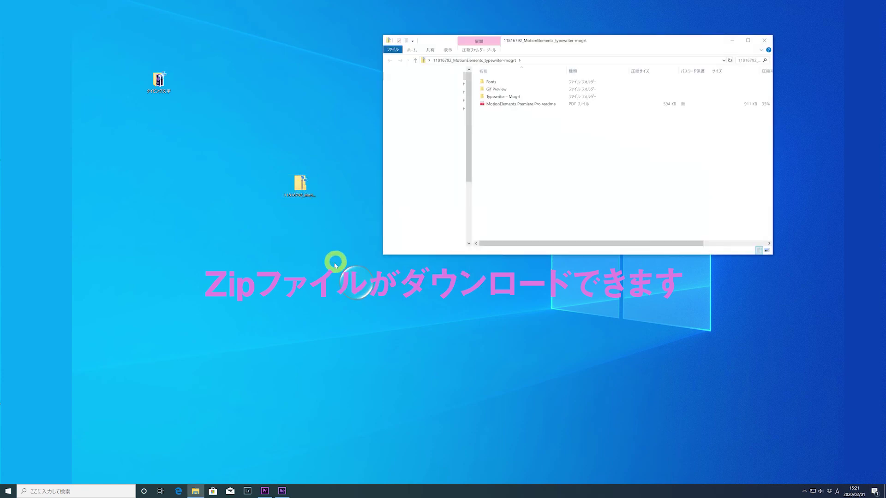
double_click(493, 97)
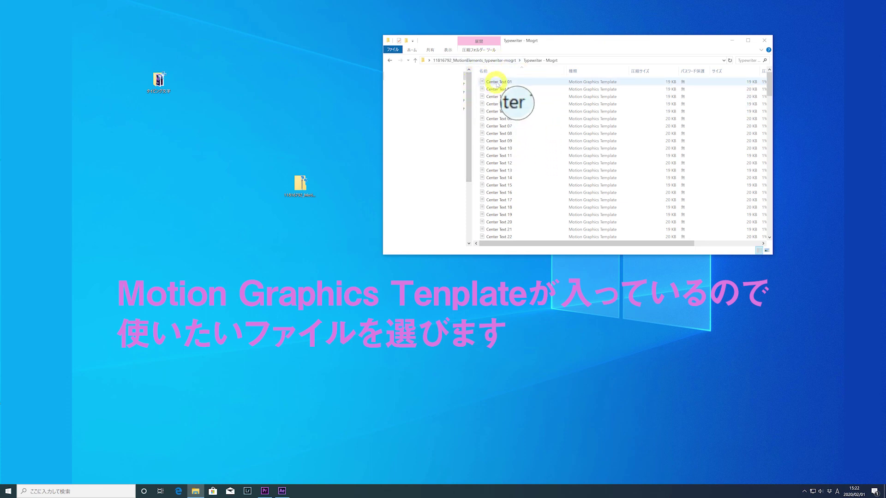
left_click_drag(497, 84, 286, 187)
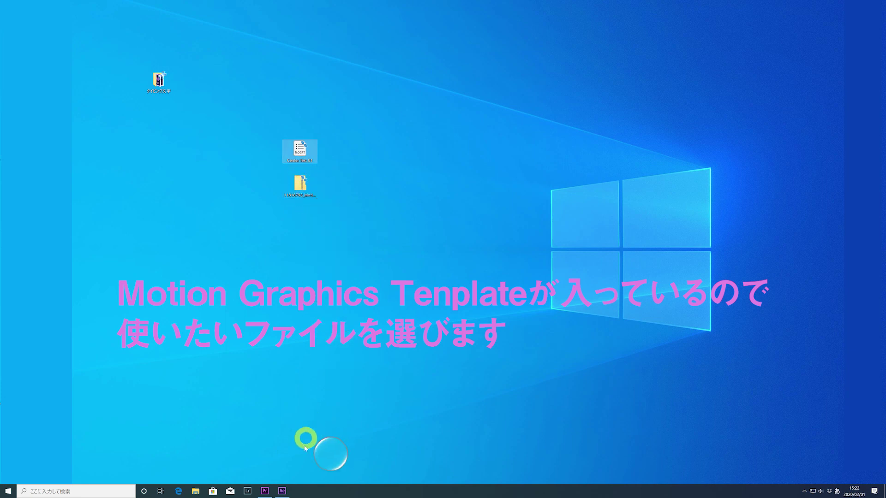
- In Premiere Pro, open the Install Motion Graphics Template dialog from Essential Graphics' 参照 tab
mouse_move(265, 493)
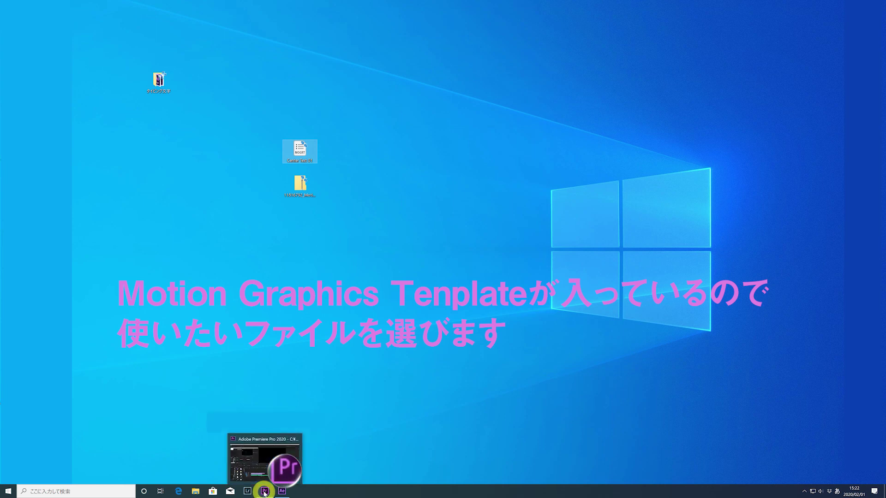
left_click(265, 493)
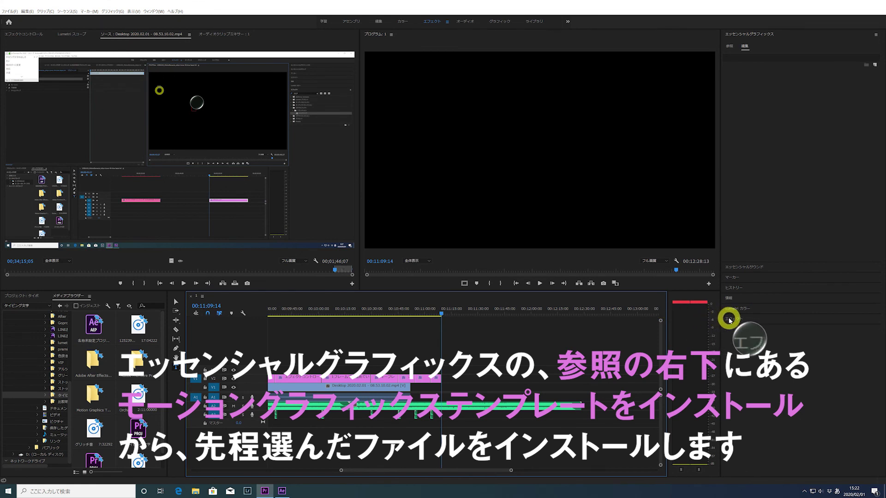
left_click(729, 47)
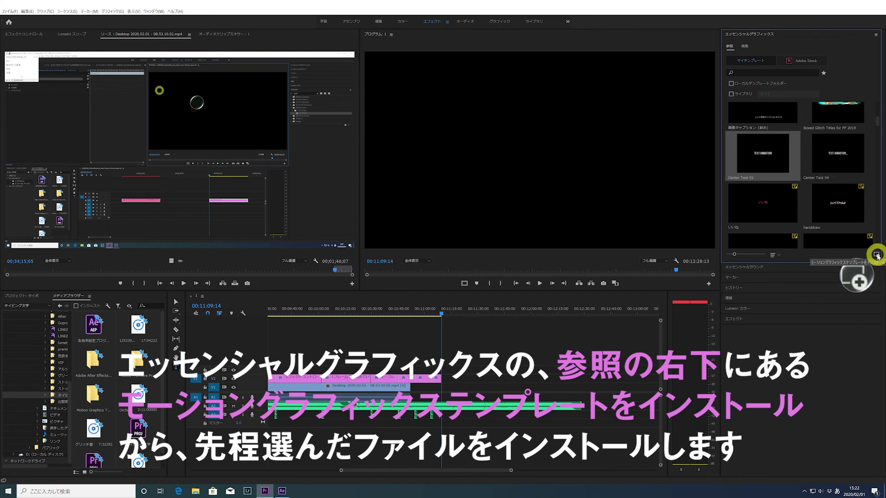
left_click(877, 255)
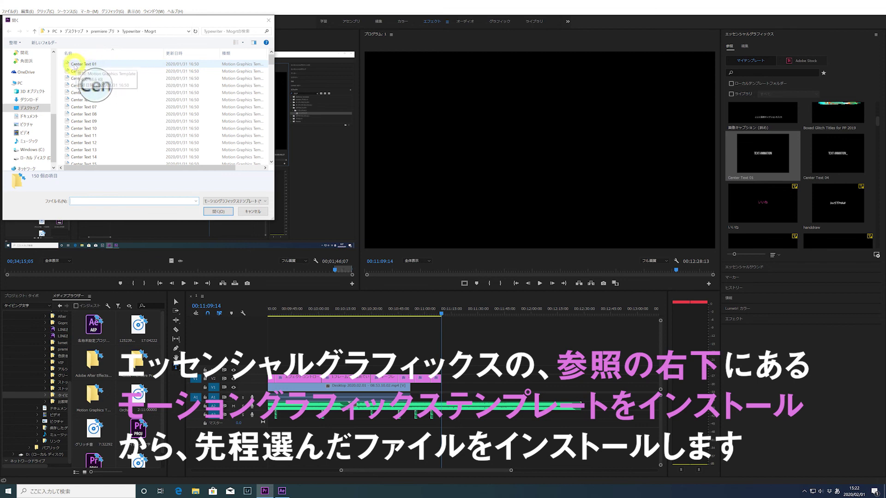
- Install the Center Text 01 template from the desktop folder
left_click(29, 108)
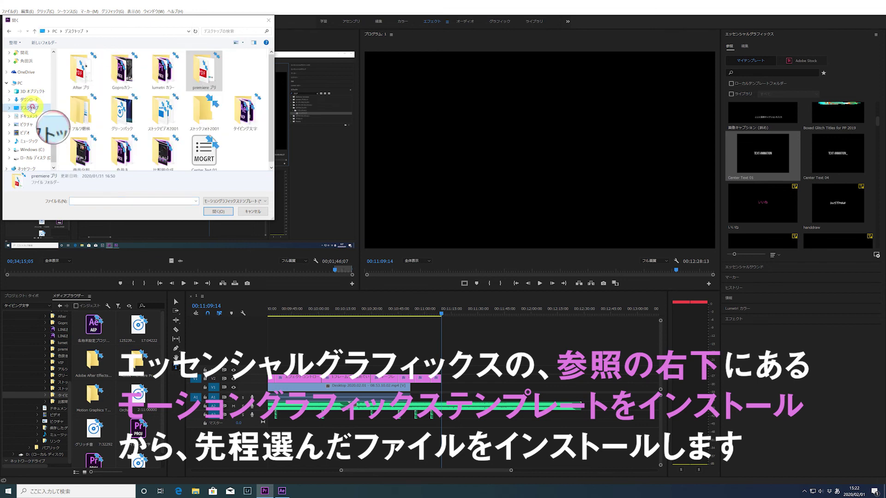
scroll(198, 143, "down", 1)
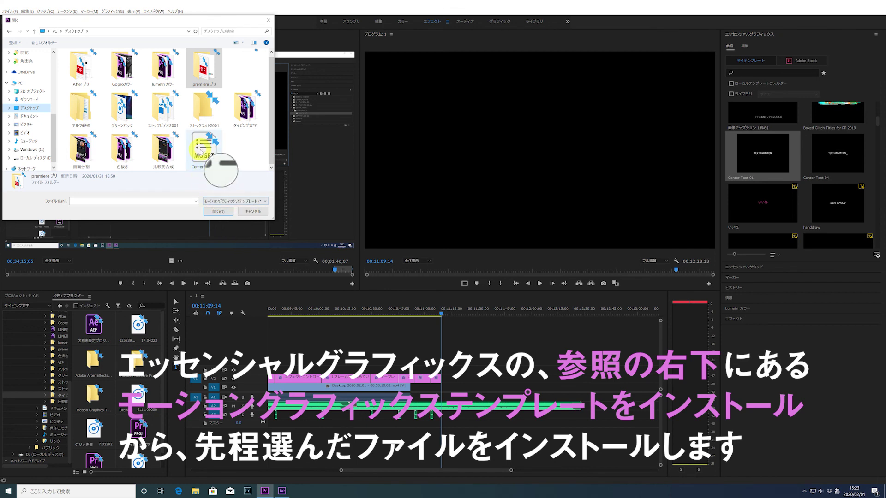
left_click(207, 152)
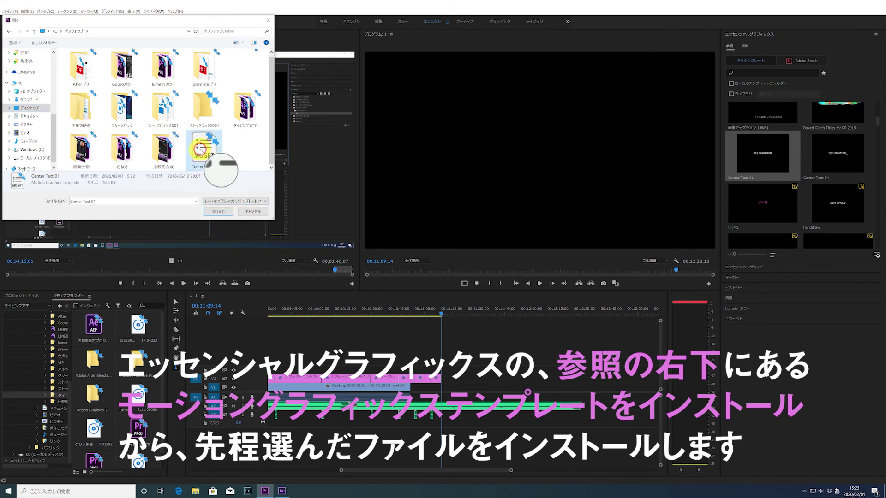
left_click(212, 213)
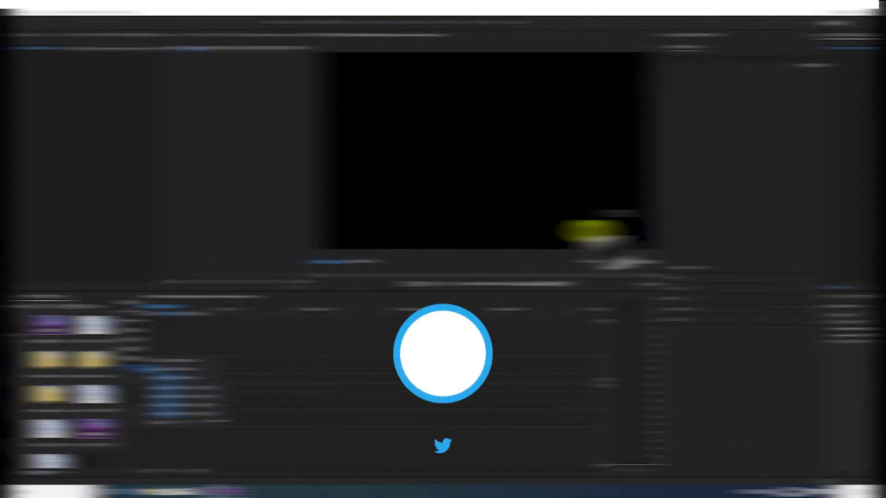
- Place Center Text 01 at the start of the timeline and preview its animation
left_click(738, 34)
left_click(731, 47)
left_click_drag(763, 197, 273, 369)
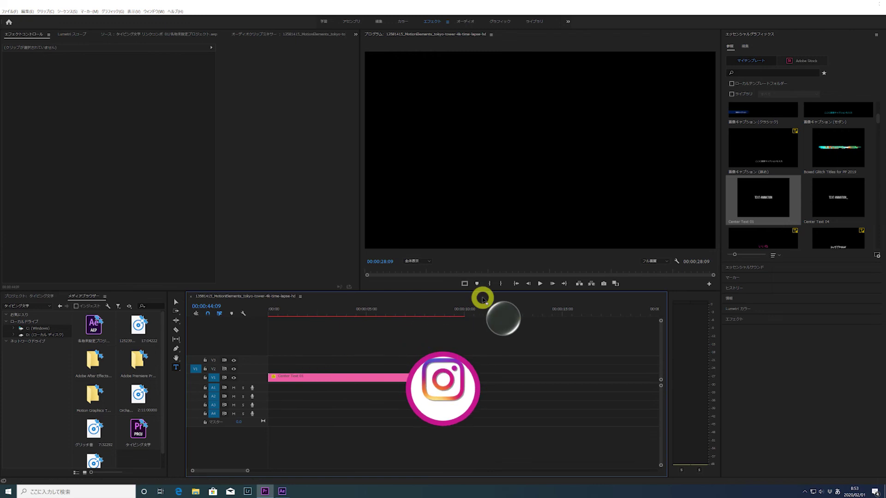
left_click(539, 284)
left_click(540, 283)
- Change the clip's caption to タイピング文字の出し方 and return to the sequence start
left_click(534, 248)
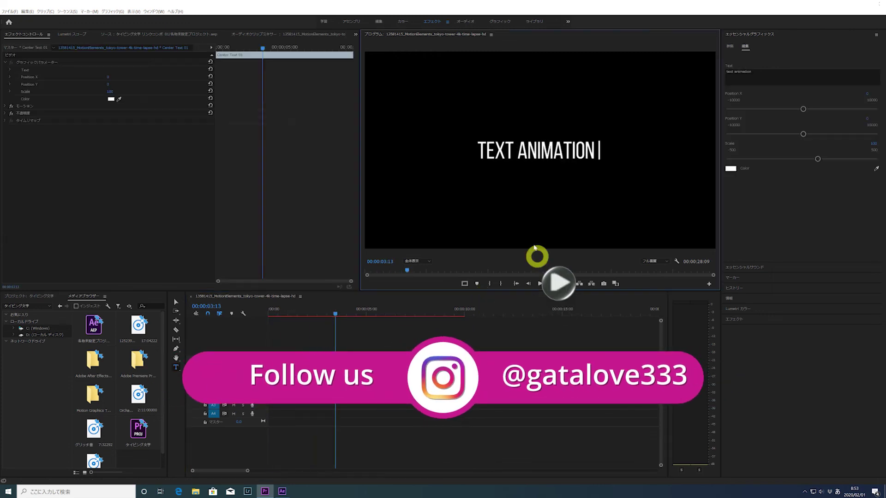
right_click(550, 162)
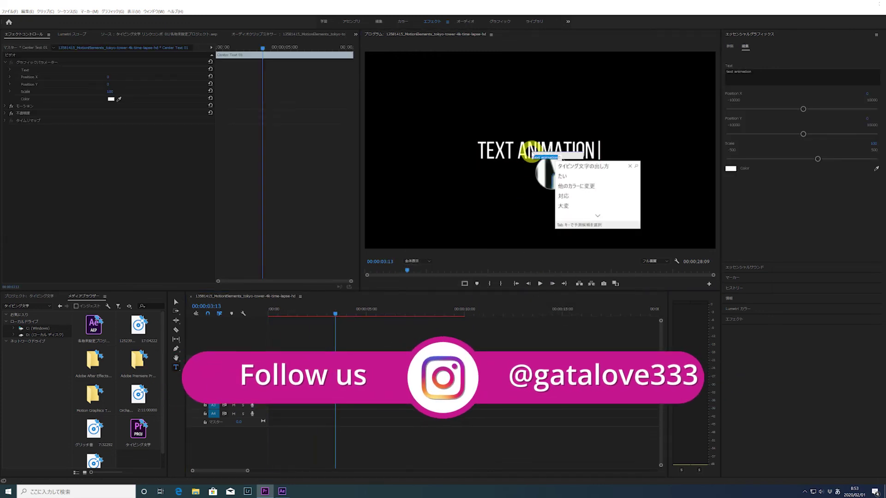
left_click(589, 186)
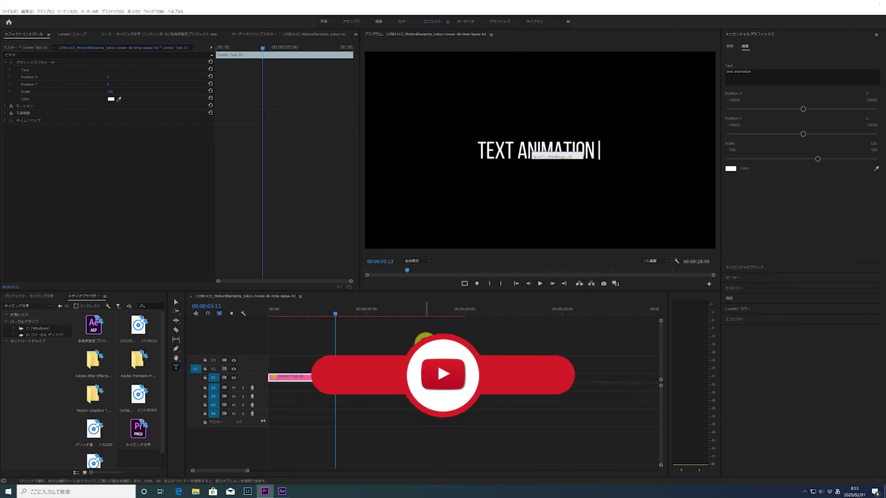
left_click(330, 316)
key("Home")
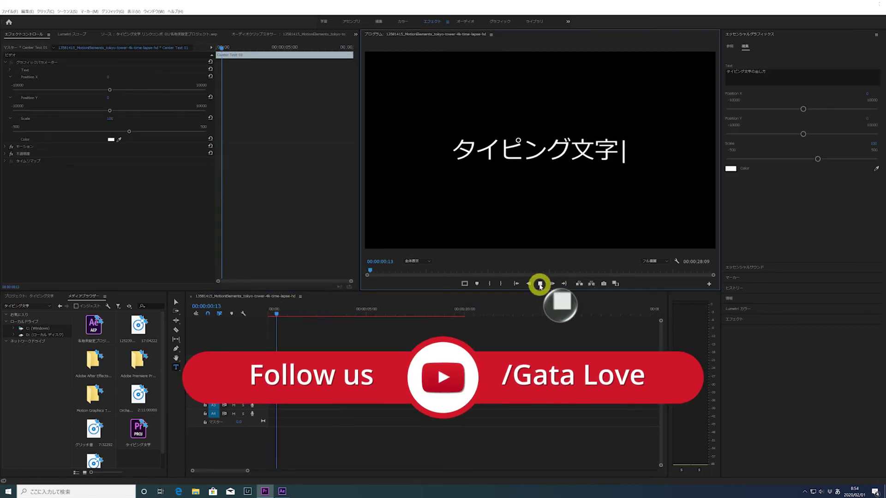